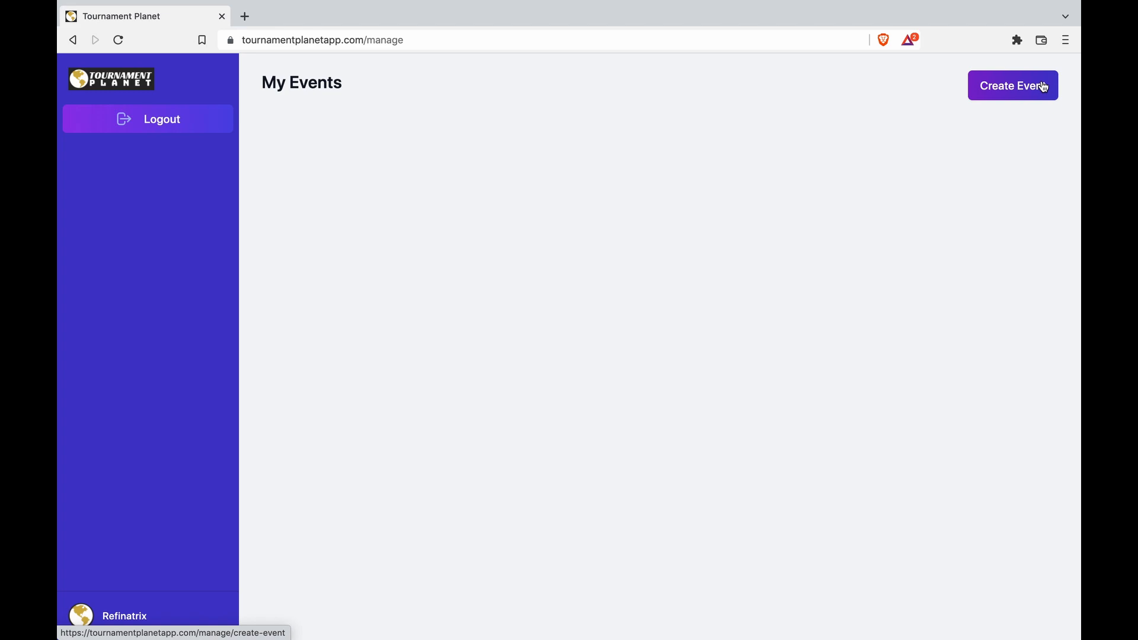
# Name the new event Test Event and continue to its tournament setup
pyautogui.click(470, 208)
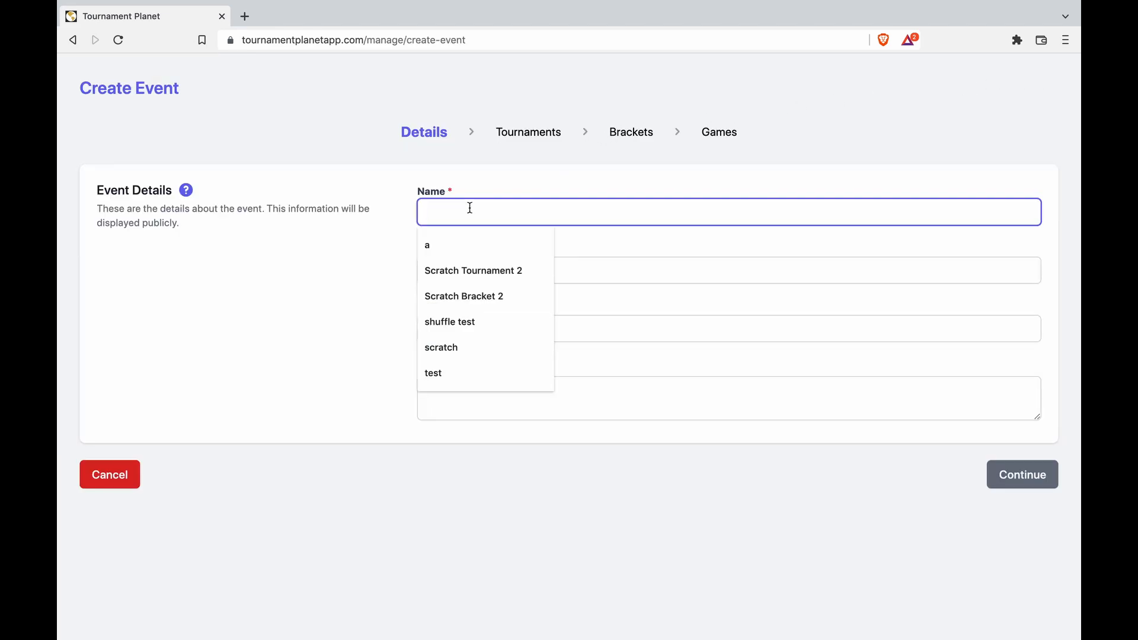
pyautogui.write('Test')
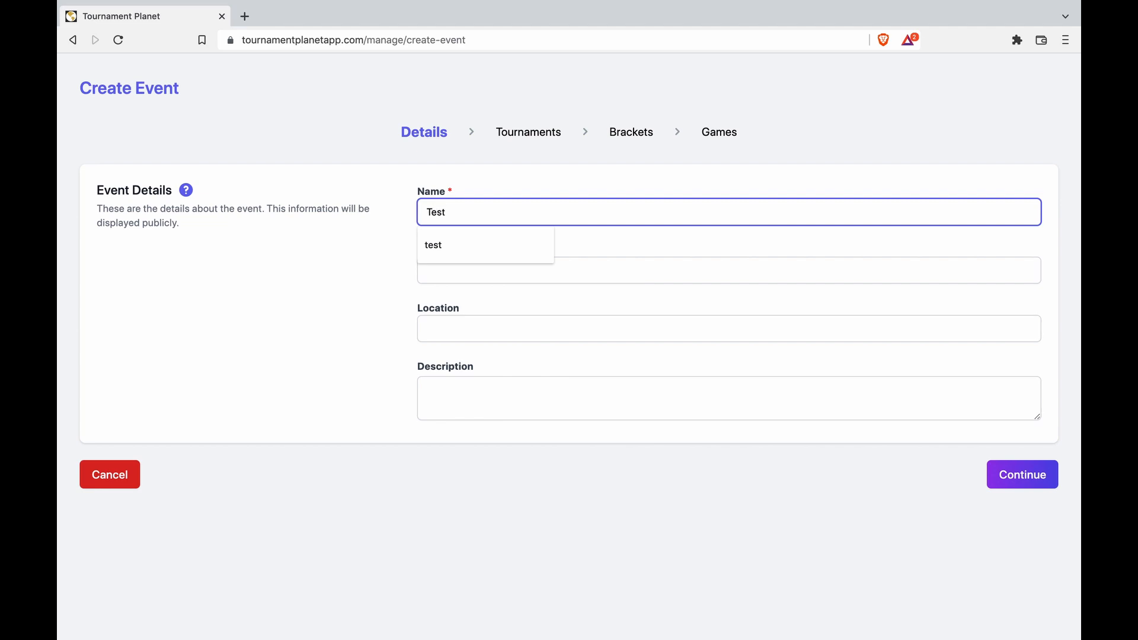
pyautogui.write(' Event')
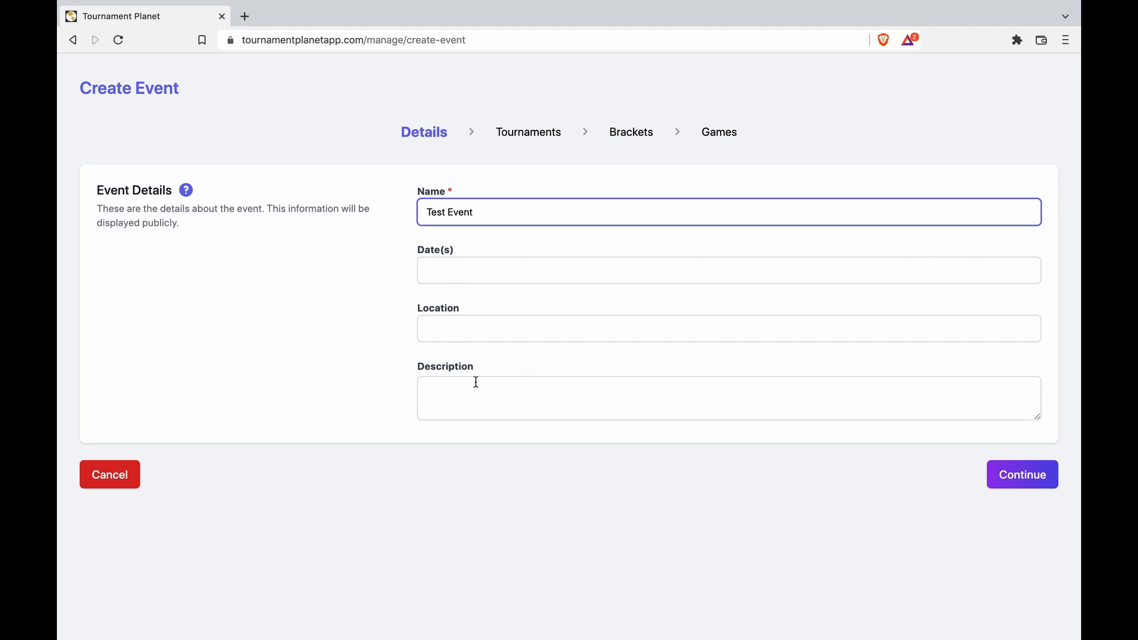
pyautogui.click(1020, 478)
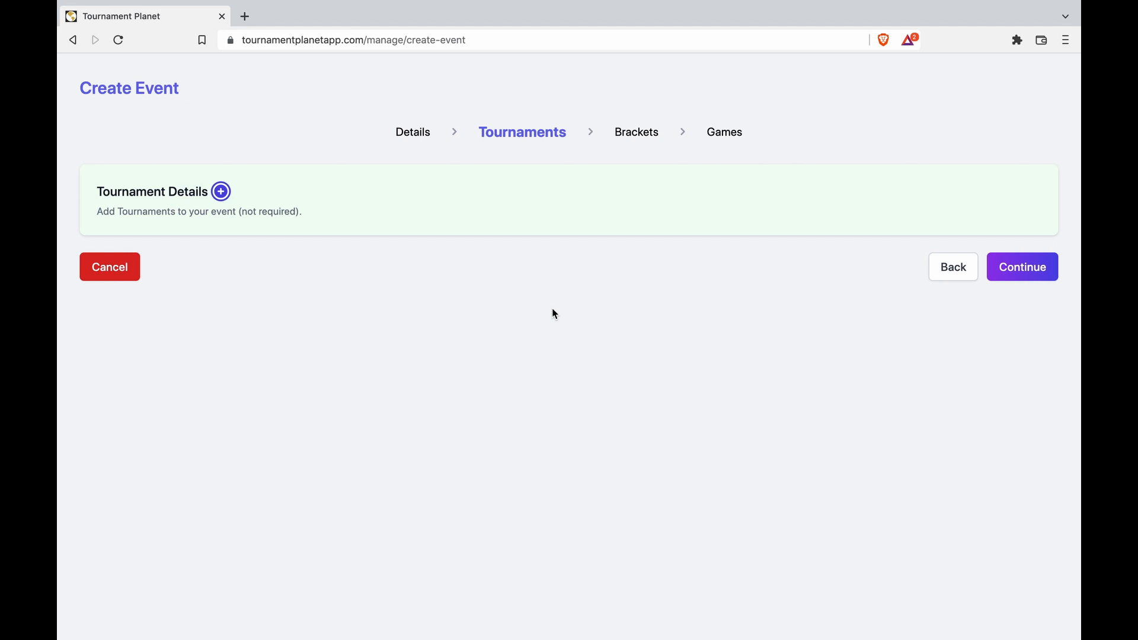
# Add a trial tournament named Test Tournament to the event and remove it again
pyautogui.click(224, 193)
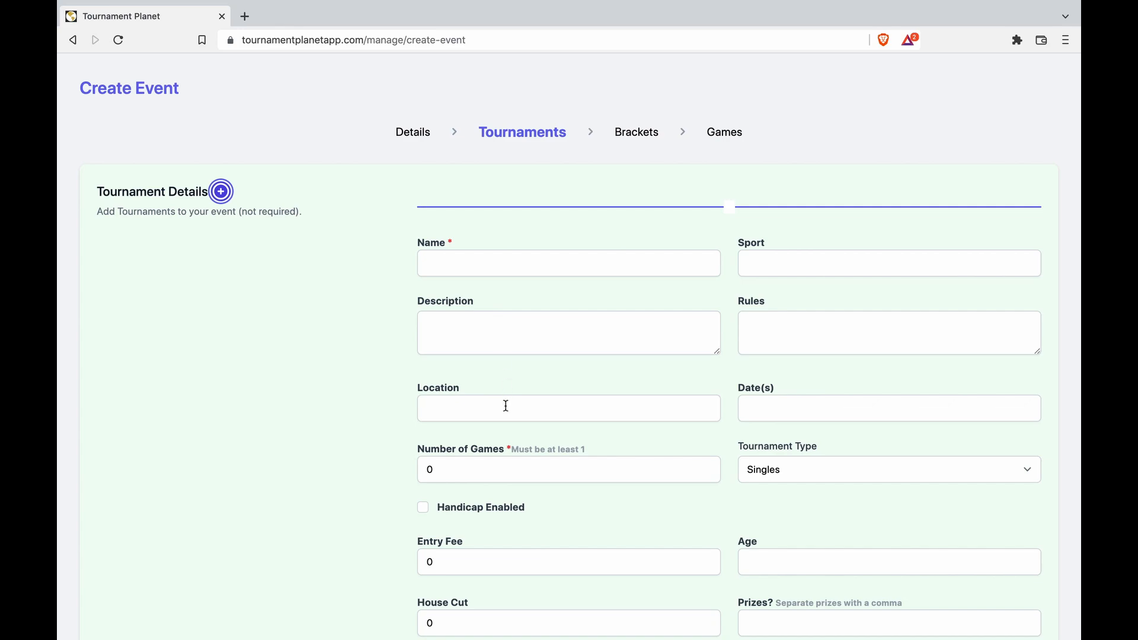
pyautogui.scroll(-2, 510, 451)
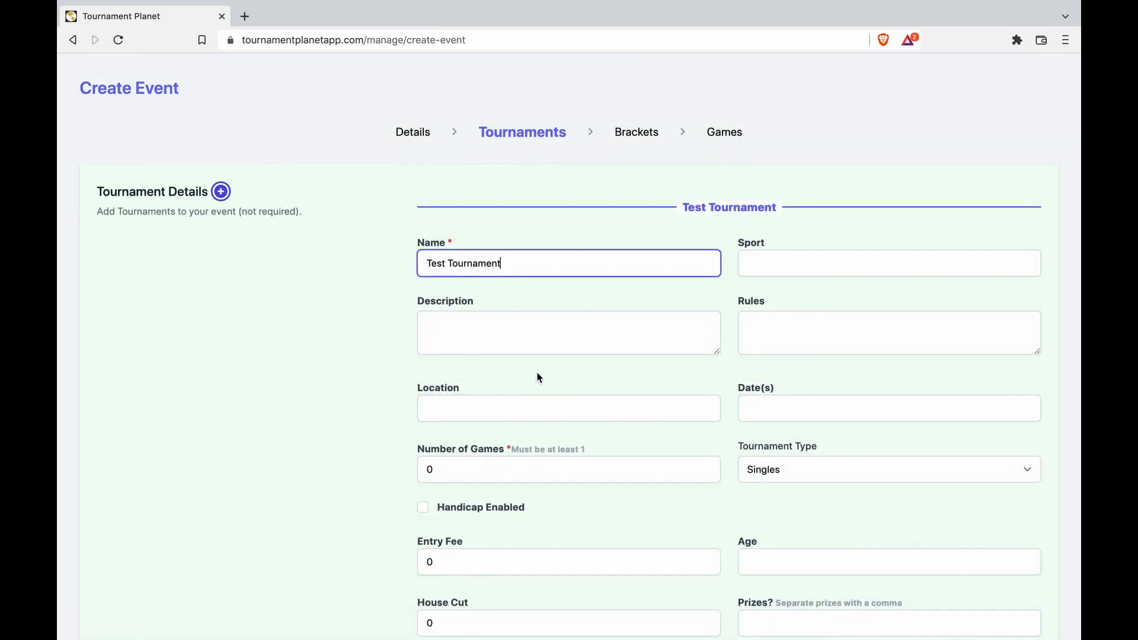
pyautogui.scroll(-3, 539, 377)
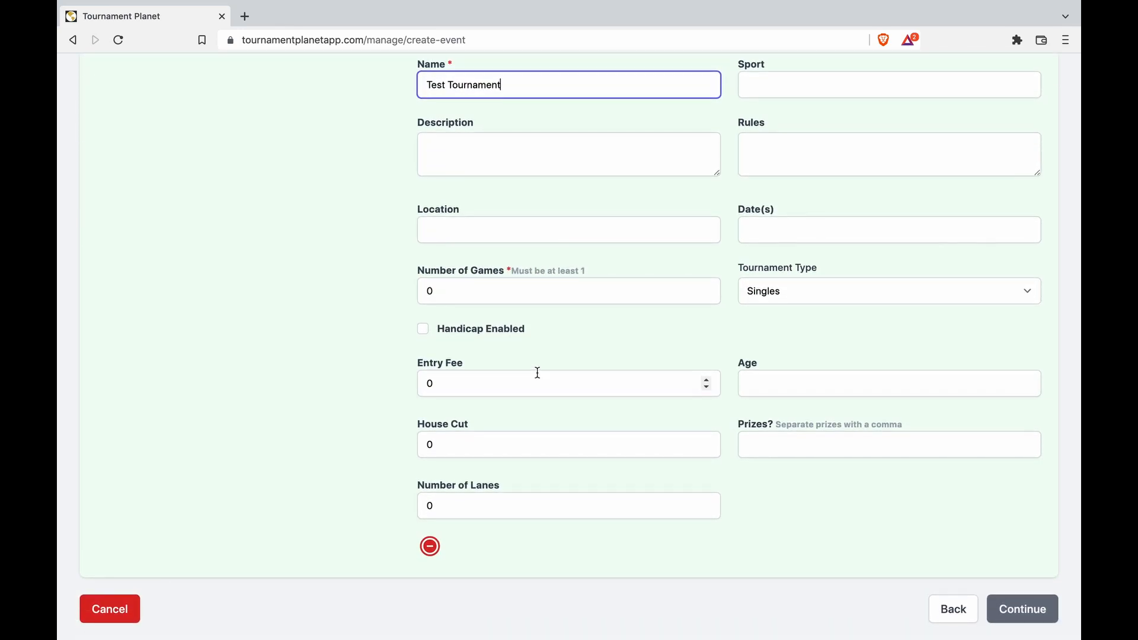
pyautogui.click(431, 547)
pyautogui.scroll(1, 530, 318)
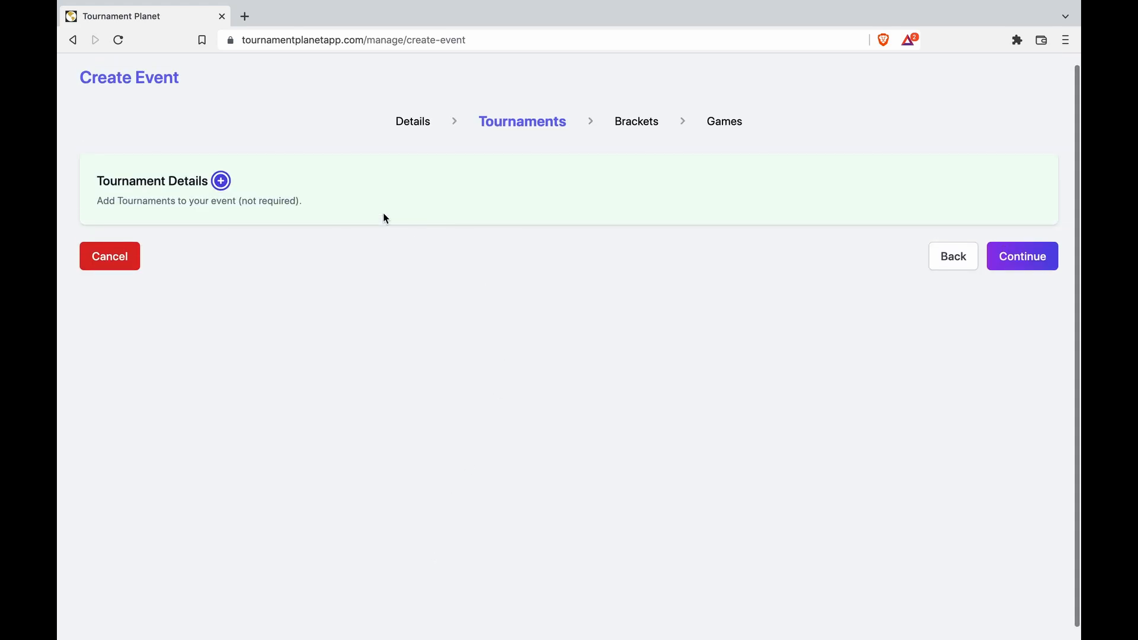
# Add two tournaments to the event and name the first one Scratch Tournament
pyautogui.click(222, 181)
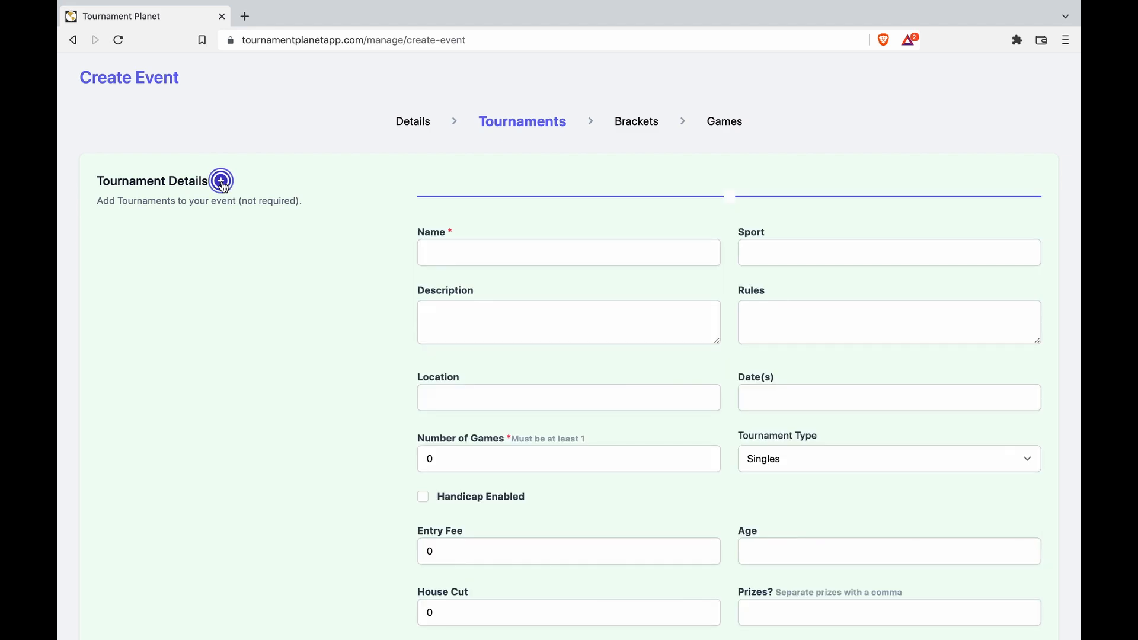
pyautogui.click(489, 254)
pyautogui.write('Scratch Ttournament')
pyautogui.press('Left')
pyautogui.press('Left')
pyautogui.press('Left')
pyautogui.press('Left')
pyautogui.press('Left')
pyautogui.press('Left')
pyautogui.press('Left')
pyautogui.press('Left')
pyautogui.press('Left')
pyautogui.press('BackSpace')
# Set Scratch Tournament's number of games to 3 and keep its tournament type as Singles
pyautogui.doubleClick(472, 460)
pyautogui.write('3')
pyautogui.scroll(-3, 369, 471)
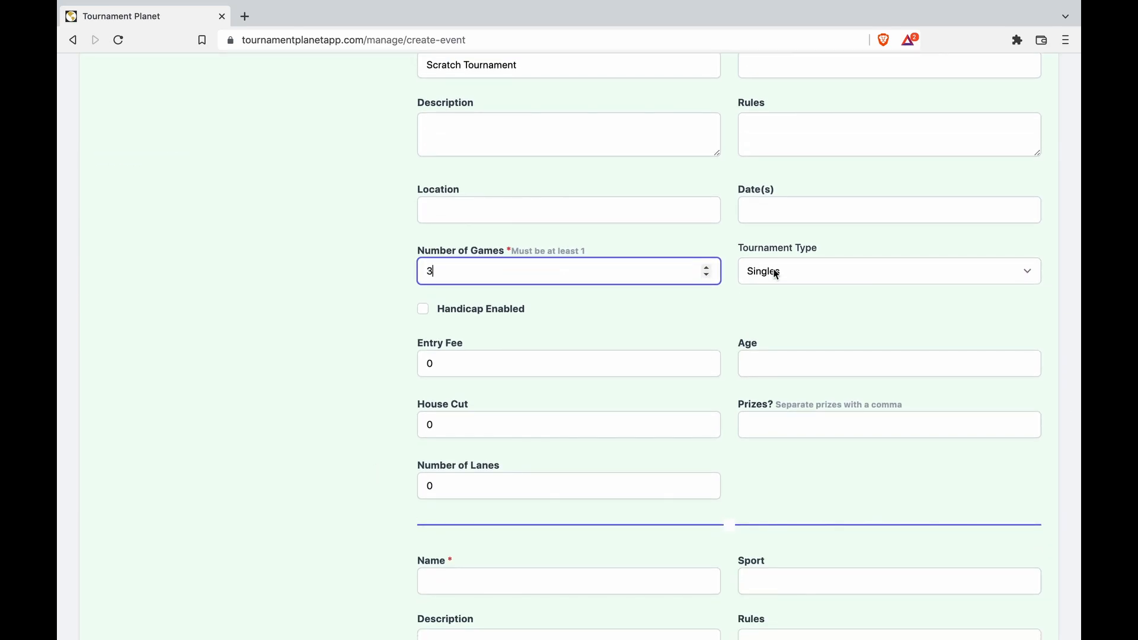
pyautogui.click(799, 272)
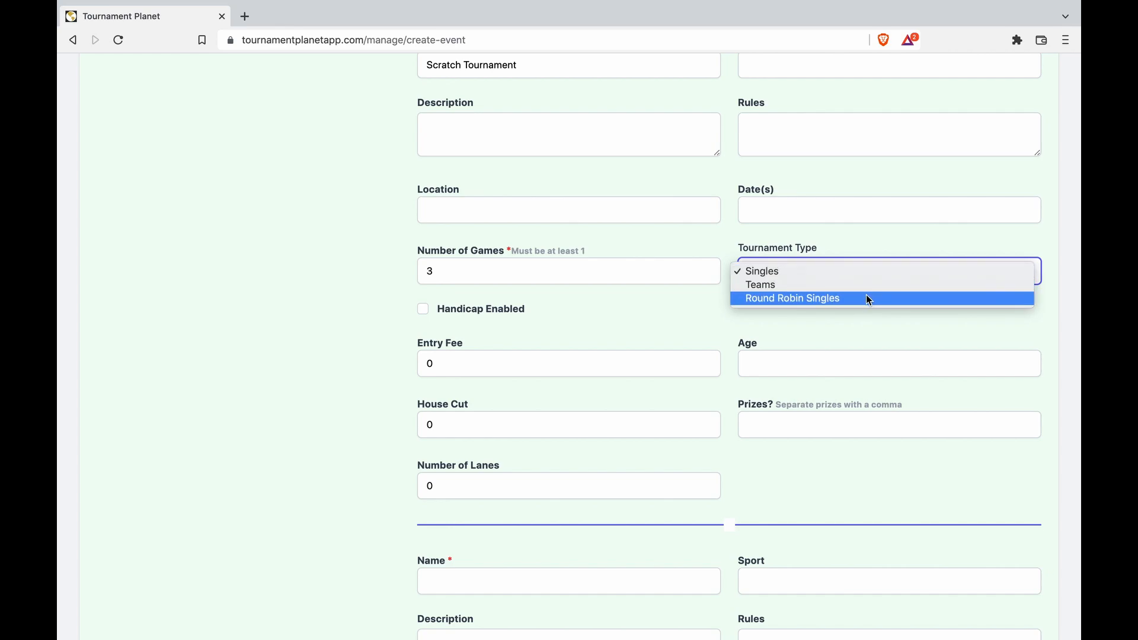
pyautogui.click(668, 314)
# Name the second tournament Handicap Tournament and set its number of games to 3
pyautogui.scroll(-5, 669, 318)
pyautogui.click(559, 282)
pyautogui.write('Handicap')
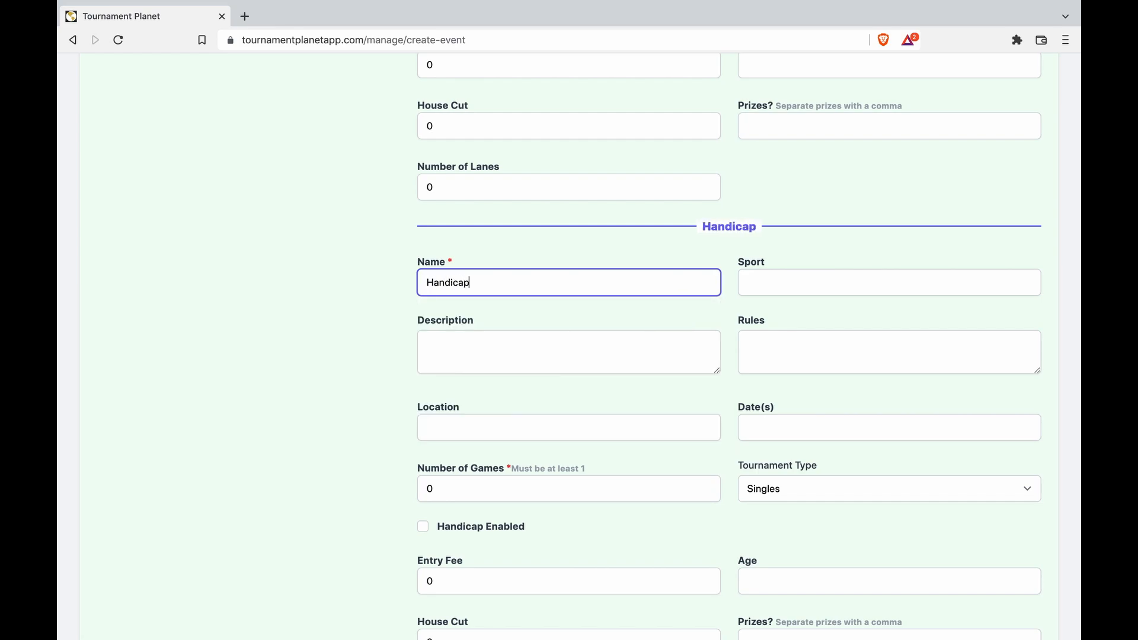
pyautogui.write(' Ttouurnament')
pyautogui.click(483, 283)
pyautogui.press('BackSpace')
pyautogui.click(494, 283)
pyautogui.press('BackSpace')
pyautogui.scroll(-3, 509, 318)
pyautogui.doubleClick(430, 397)
pyautogui.write('3')
# Enable handicap for Handicap Tournament based on 90% and a score of 220, and continue to the bracket setup
pyautogui.scroll(-2, 392, 447)
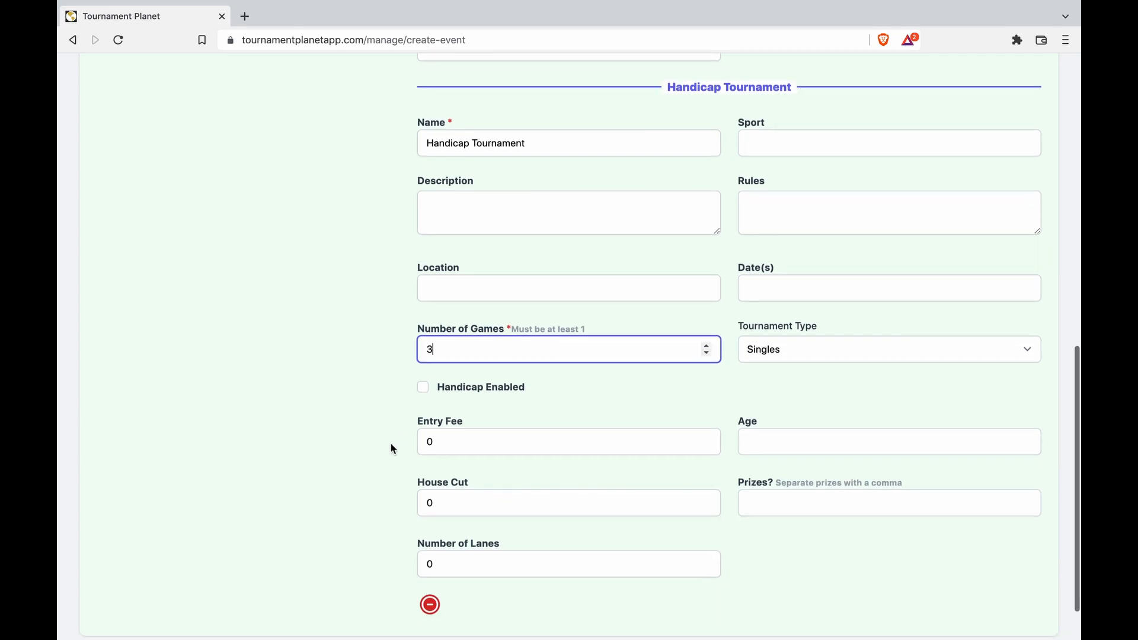
pyautogui.click(424, 386)
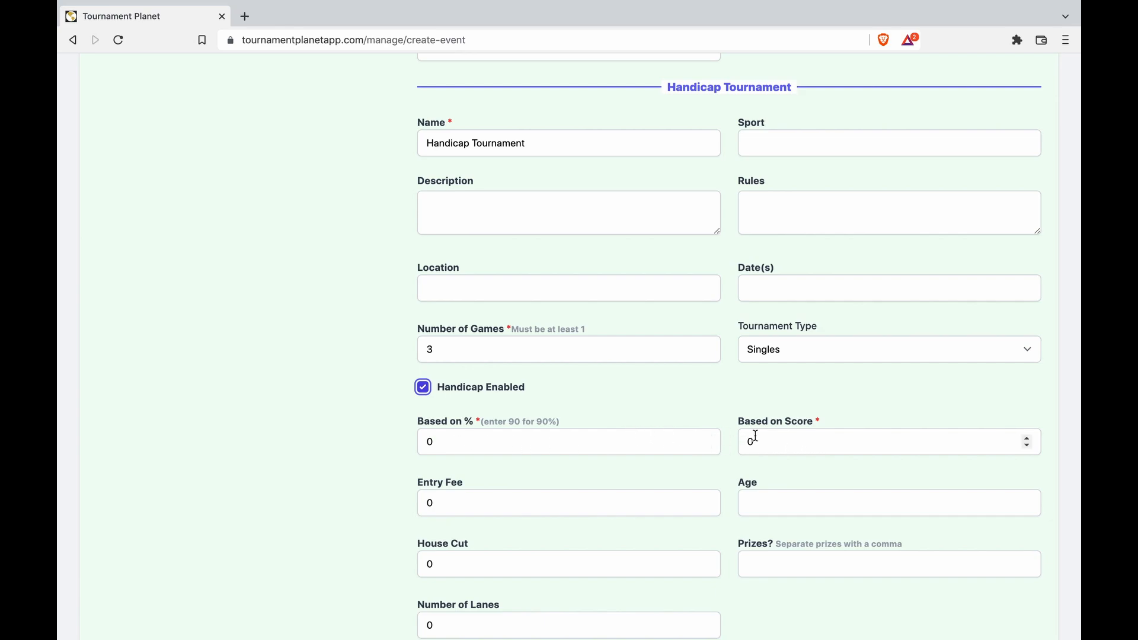
pyautogui.click(513, 442)
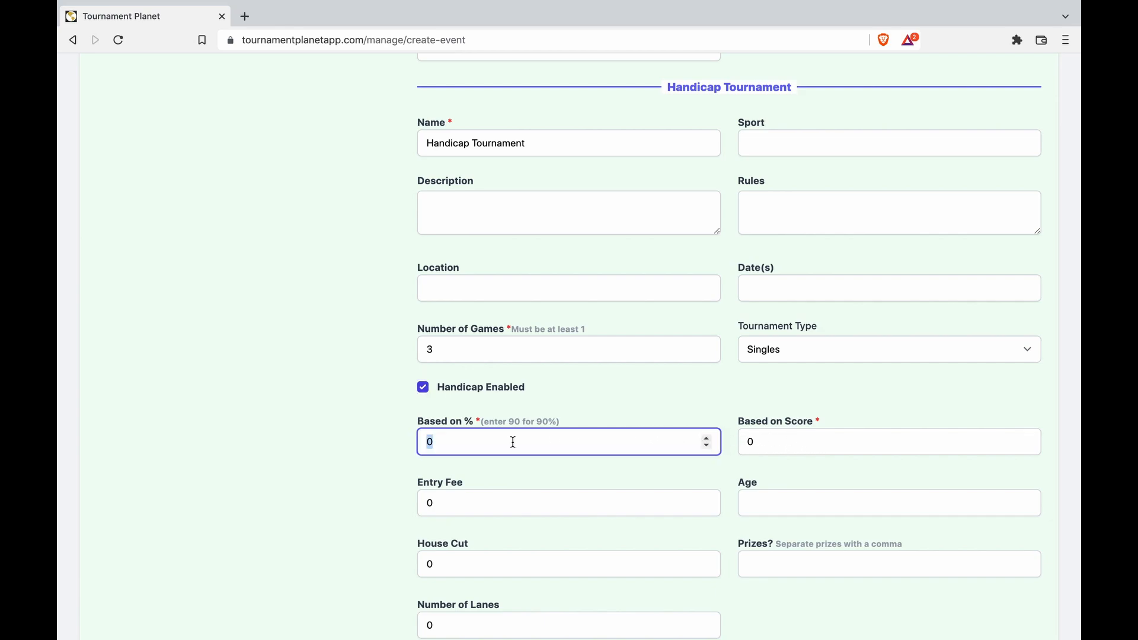
pyautogui.write('90')
pyautogui.click(778, 442)
pyautogui.write('220')
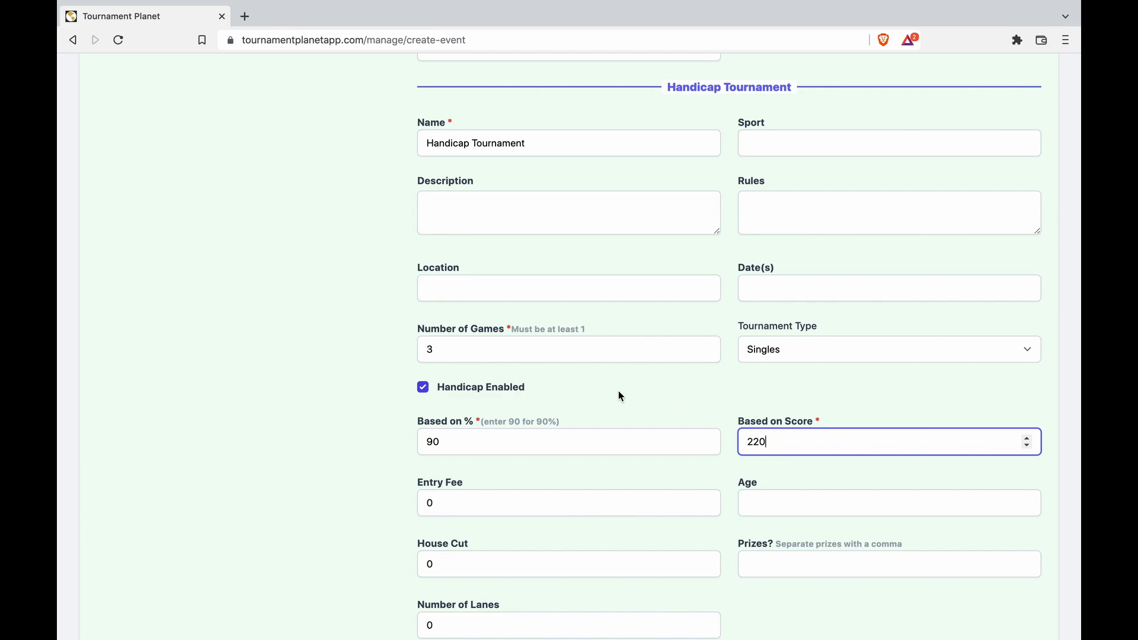
pyautogui.scroll(-3, 620, 396)
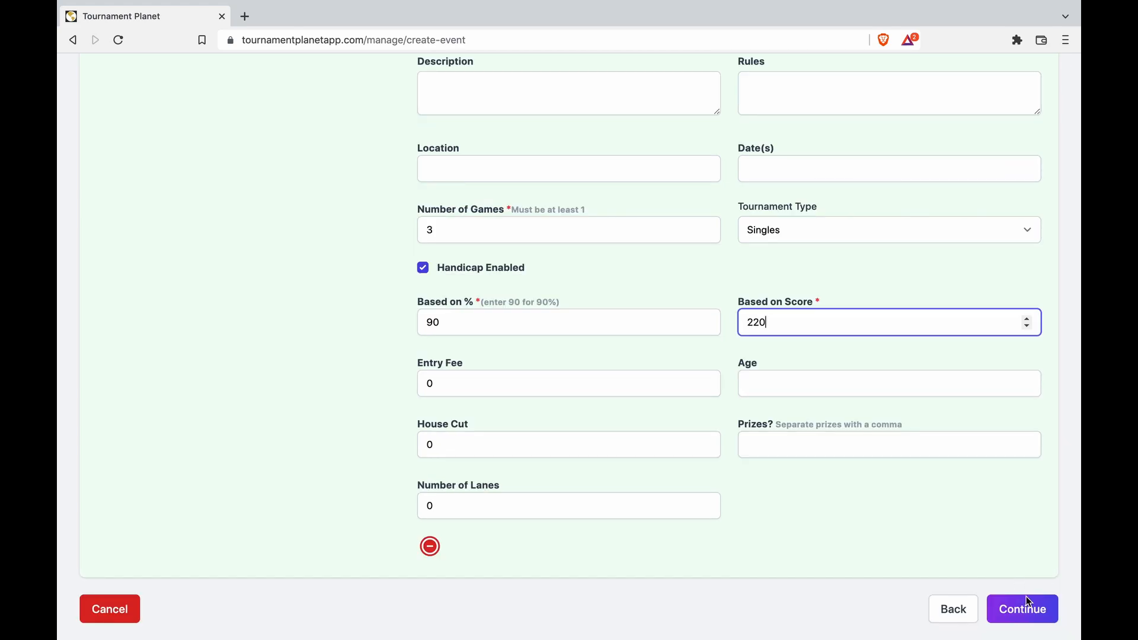
pyautogui.click(1018, 612)
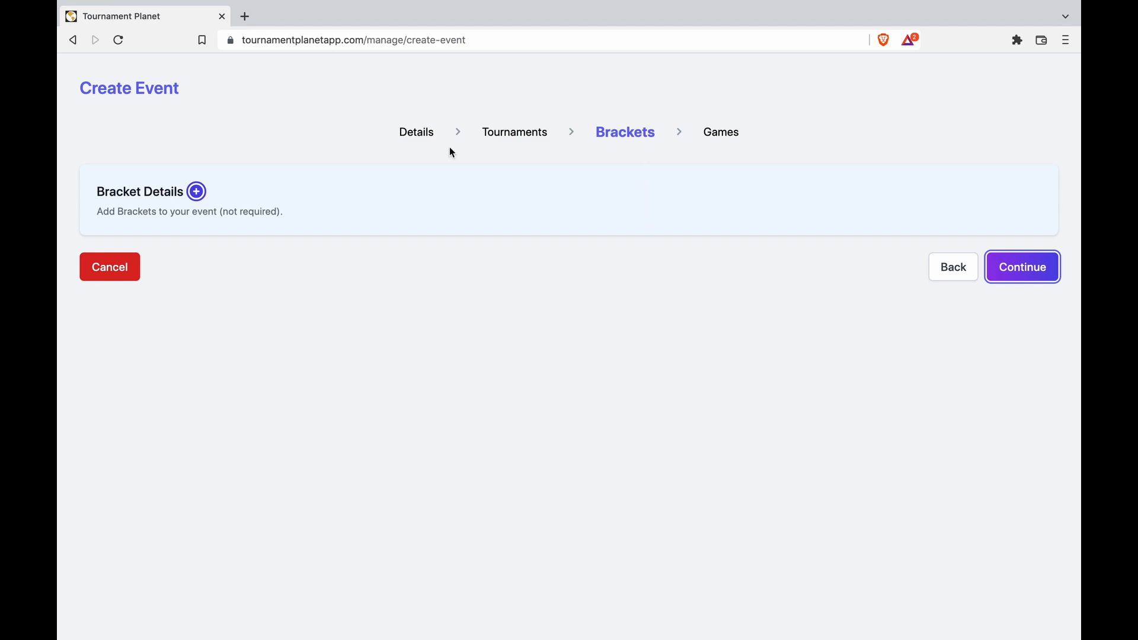
# Add a trial bracket named a to the event and remove it again
pyautogui.click(197, 192)
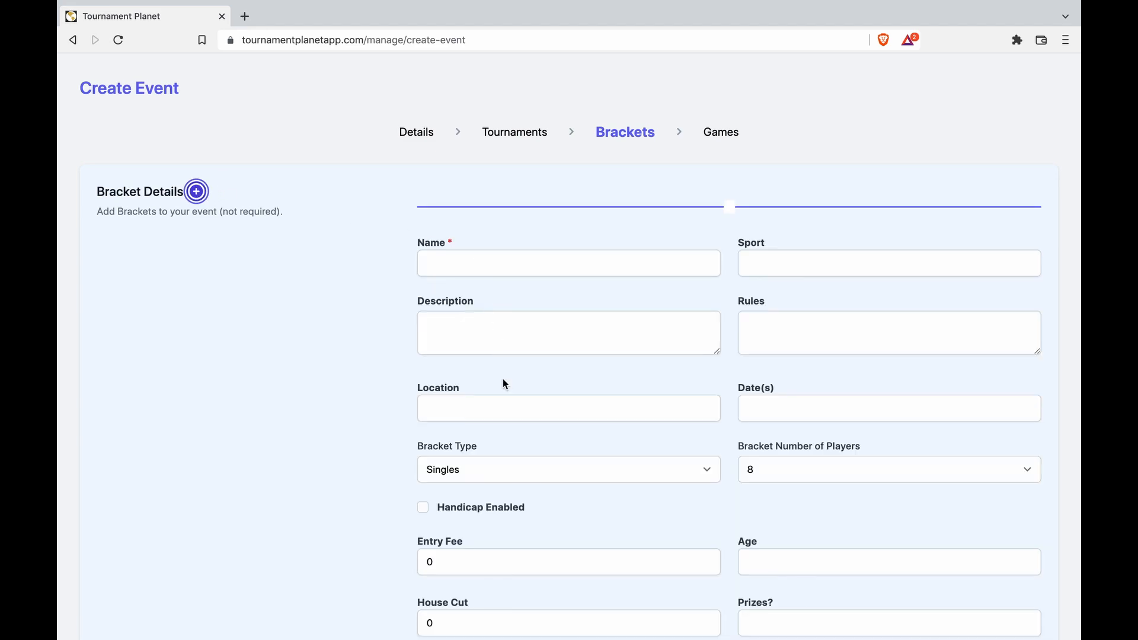
pyautogui.click(457, 263)
pyautogui.write('a')
pyautogui.scroll(-5, 363, 350)
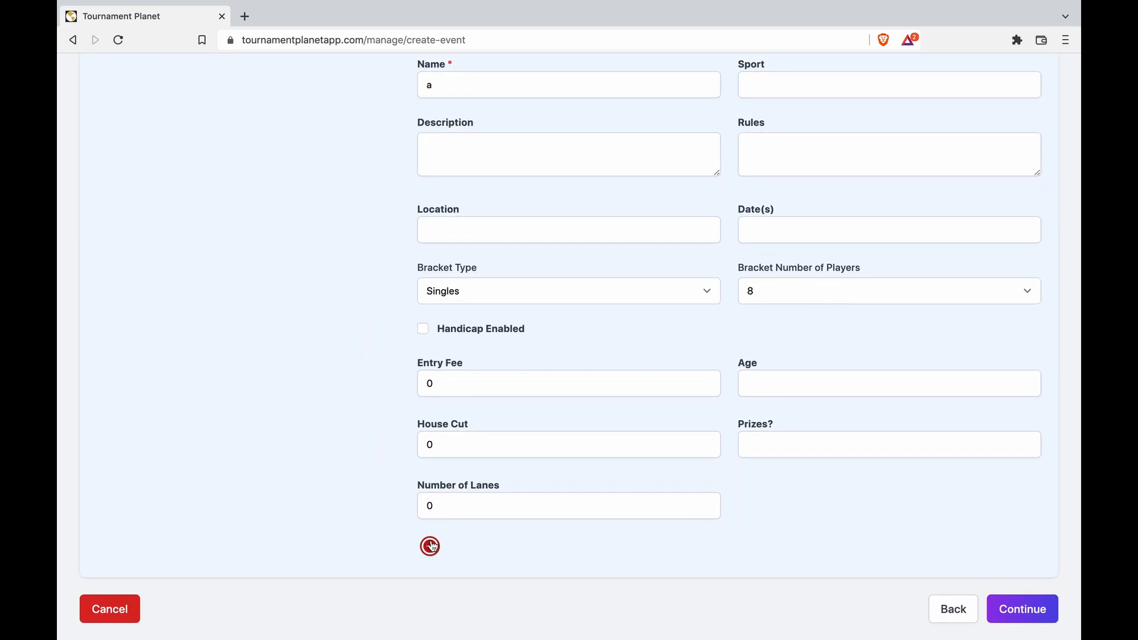
pyautogui.click(430, 547)
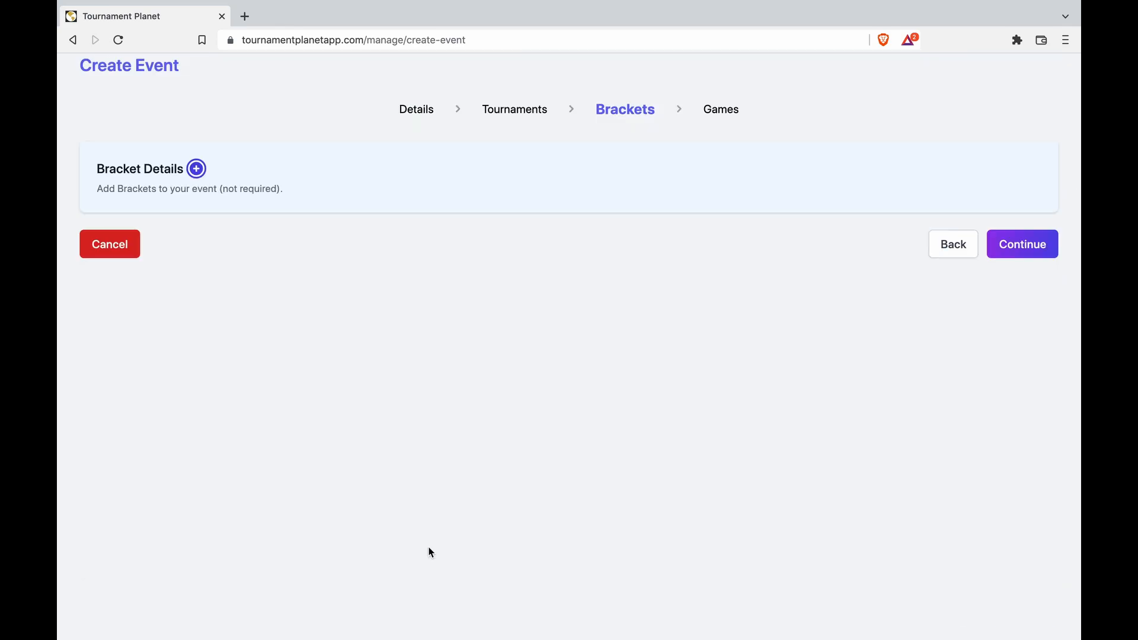
# Add two brackets and name the first Scratch Bracket, keeping its type as Singles with 8 players
pyautogui.click(197, 170)
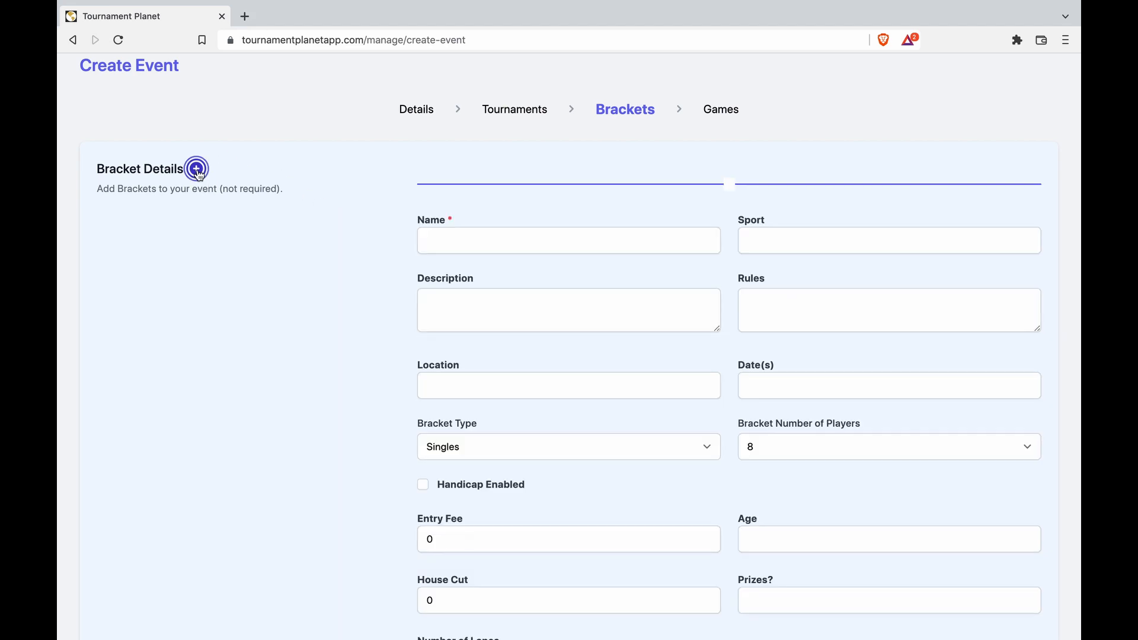
pyautogui.click(460, 242)
pyautogui.write('Scratch Bracket')
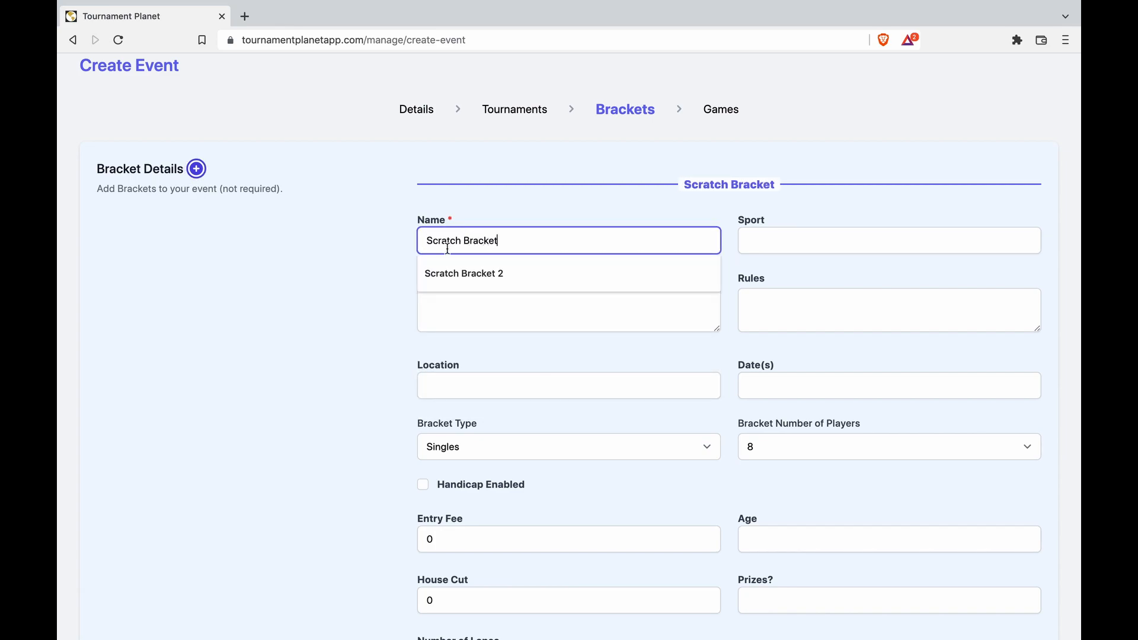
pyautogui.scroll(-2, 380, 339)
pyautogui.click(545, 320)
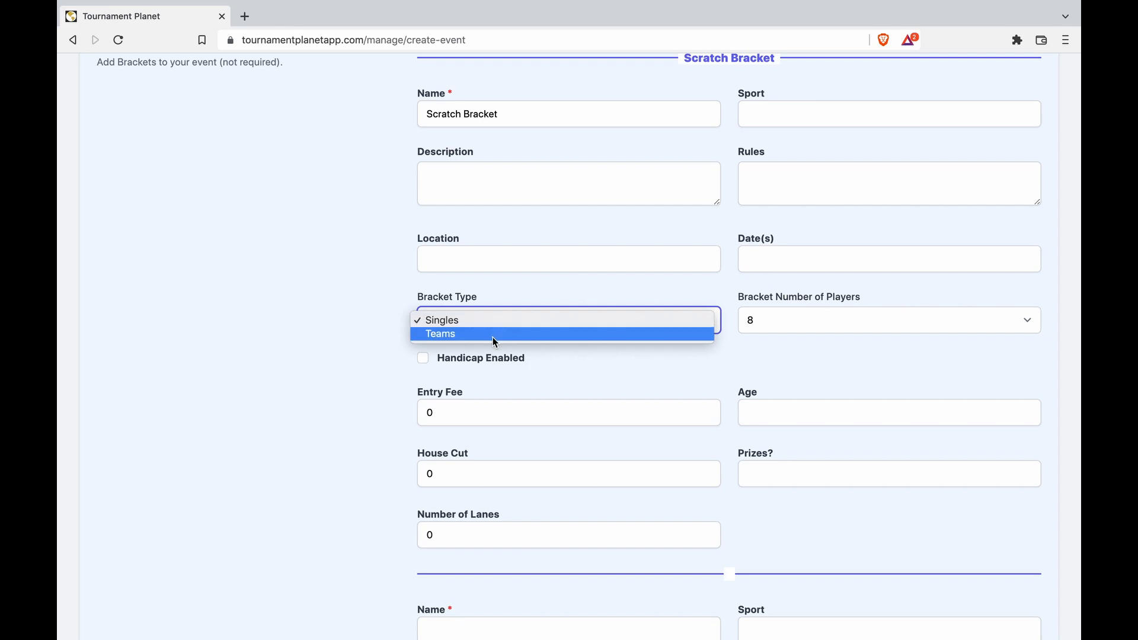
pyautogui.click(723, 283)
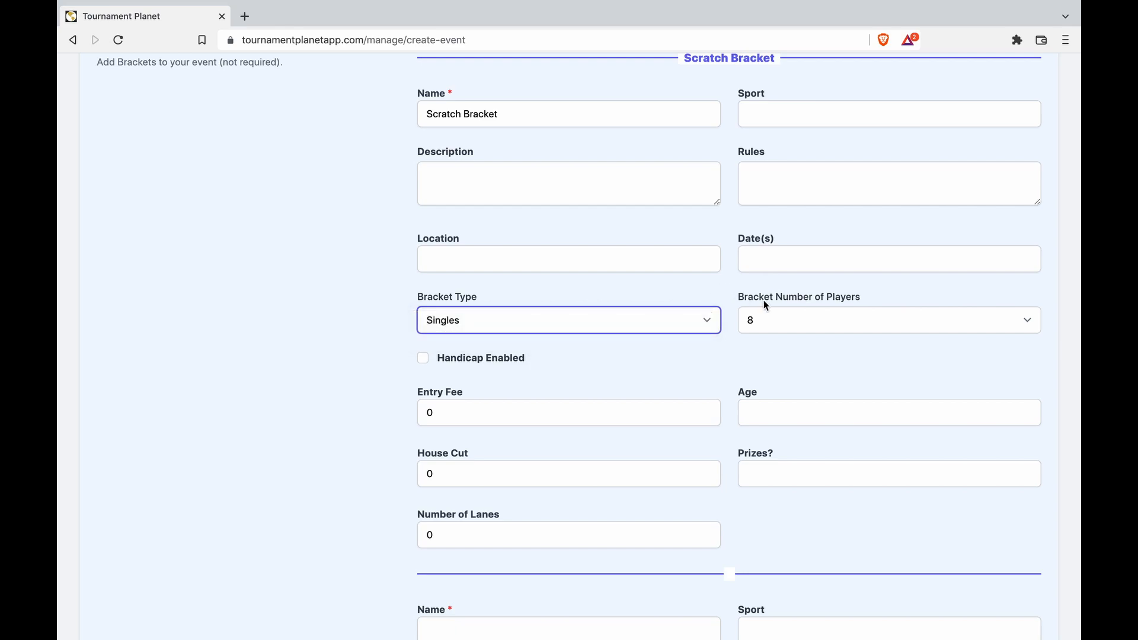
pyautogui.click(816, 319)
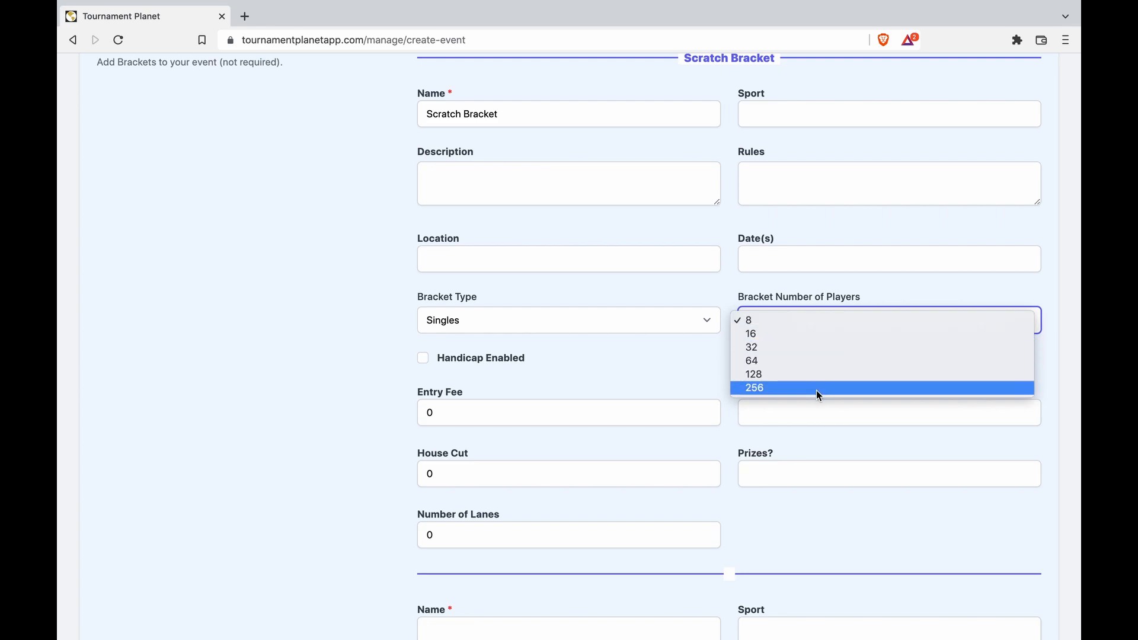
pyautogui.click(785, 320)
# Name the second bracket Handicap Bracket
pyautogui.scroll(-1, 649, 364)
pyautogui.scroll(-5, 648, 370)
pyautogui.click(528, 383)
pyautogui.write('Handicap Bracket')
pyautogui.click(336, 413)
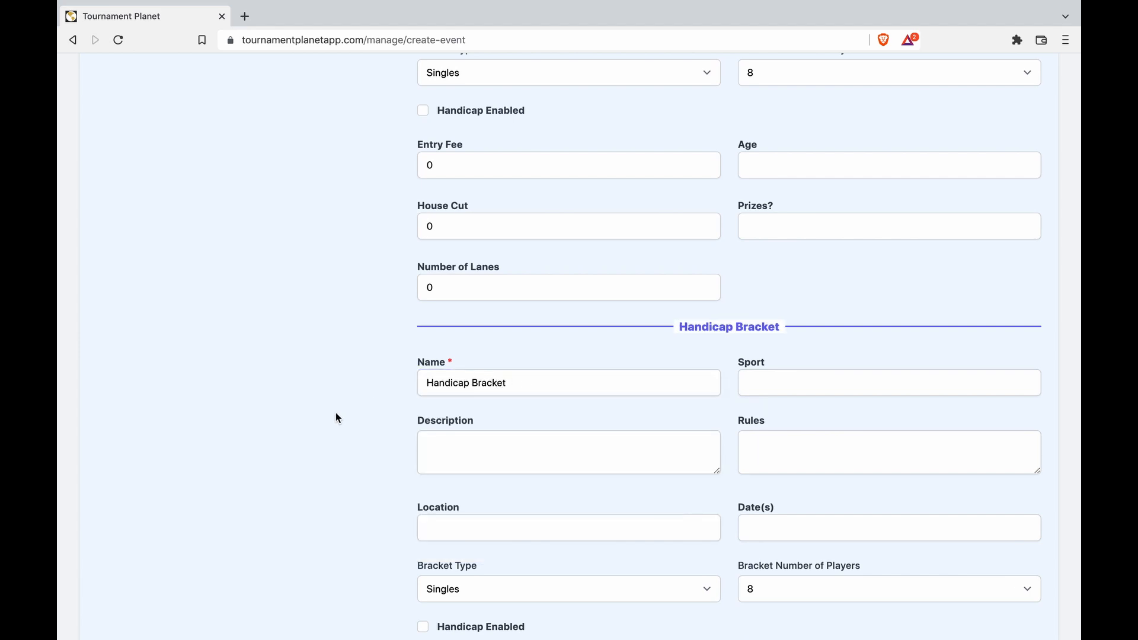
# Enable handicap for Handicap Bracket based on 90% and a score of 220, and continue to the game details
pyautogui.scroll(-5, 335, 413)
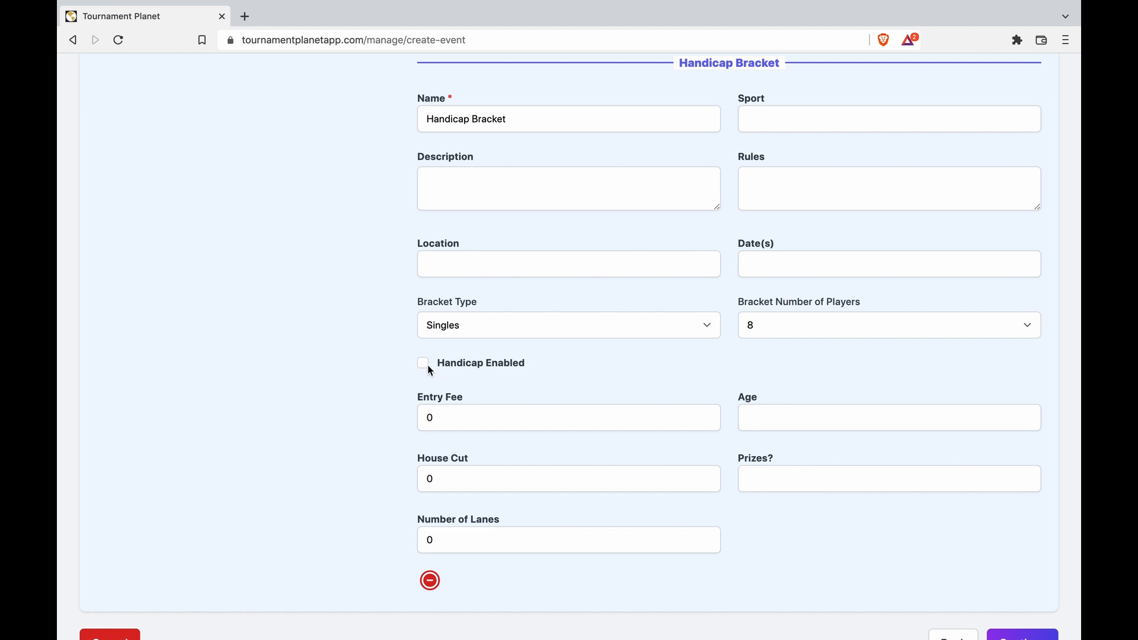
pyautogui.click(425, 364)
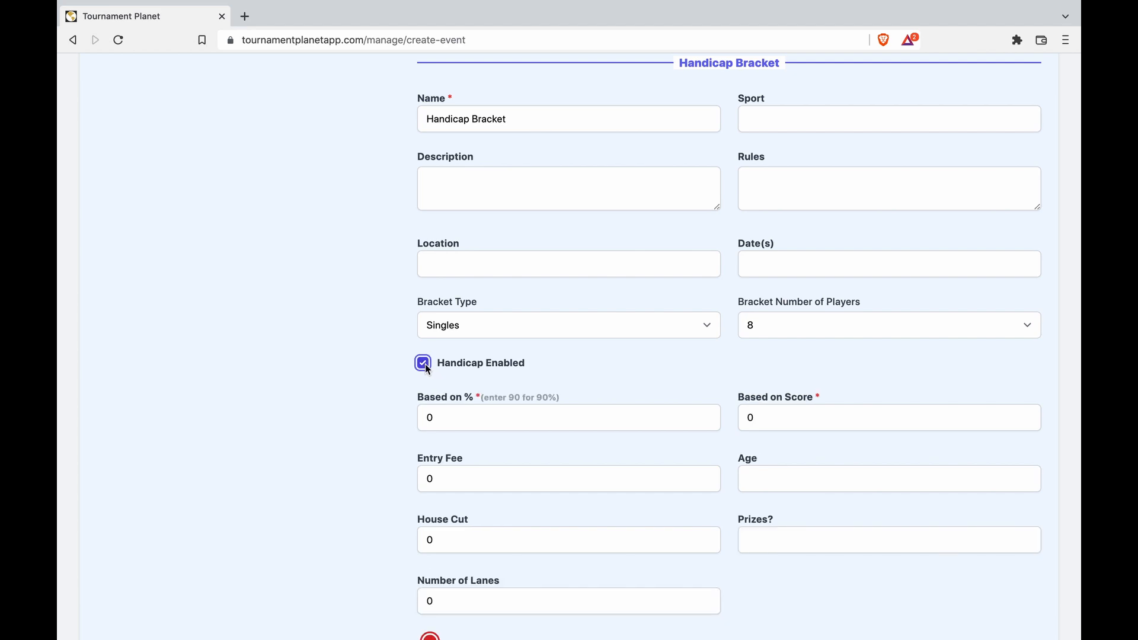
pyautogui.doubleClick(449, 420)
pyautogui.write('90')
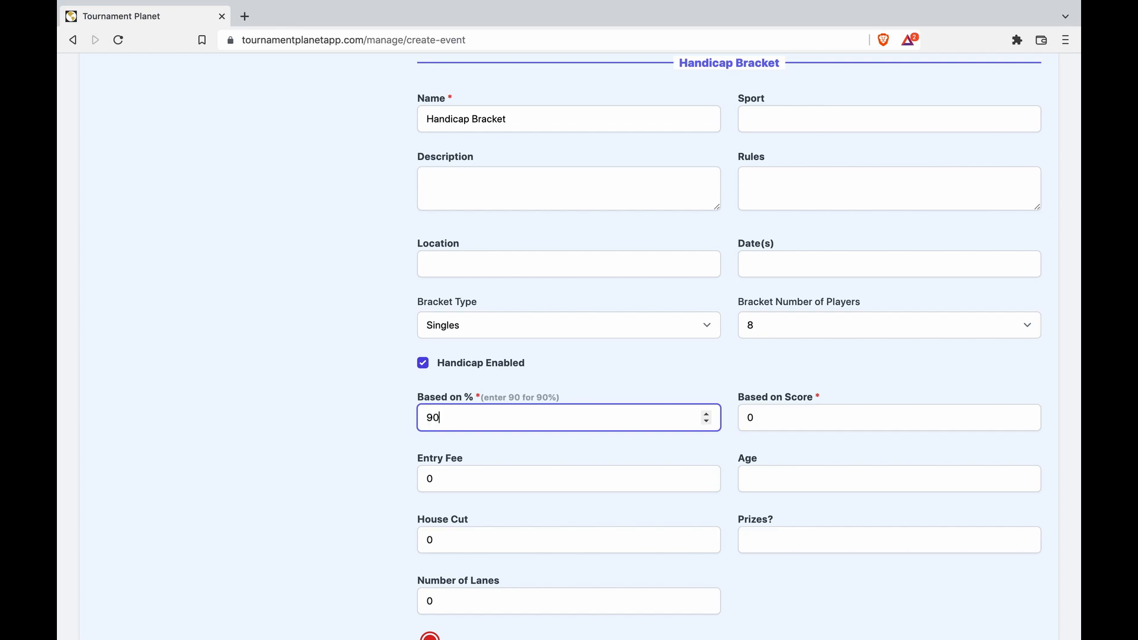
pyautogui.doubleClick(780, 416)
pyautogui.write('220')
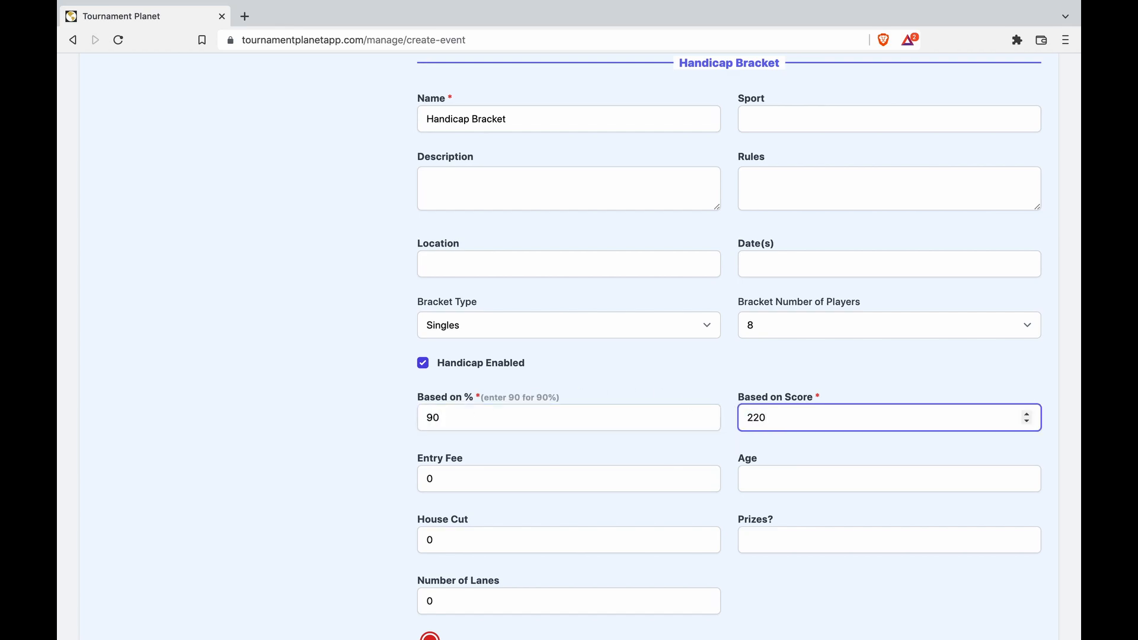
pyautogui.click(727, 383)
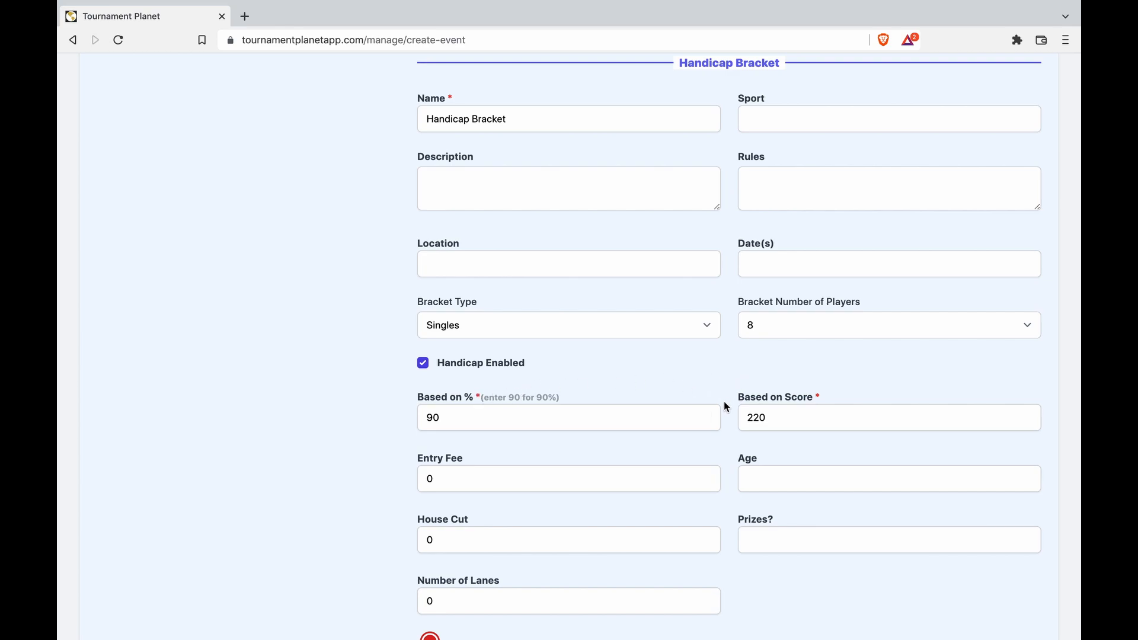
pyautogui.scroll(-1, 724, 406)
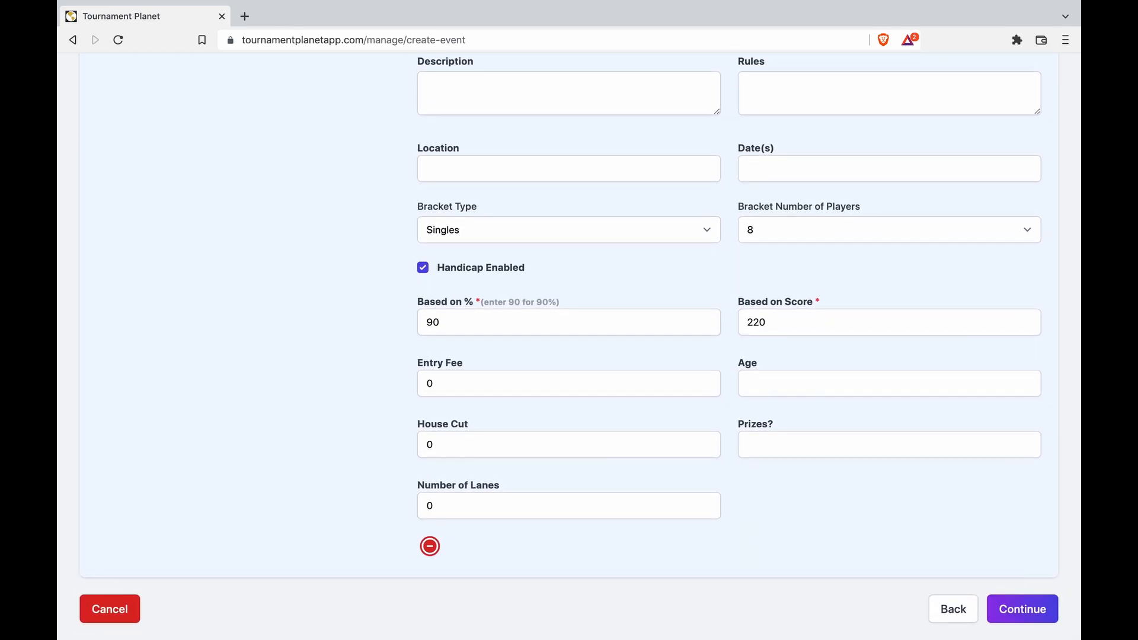
pyautogui.click(1032, 610)
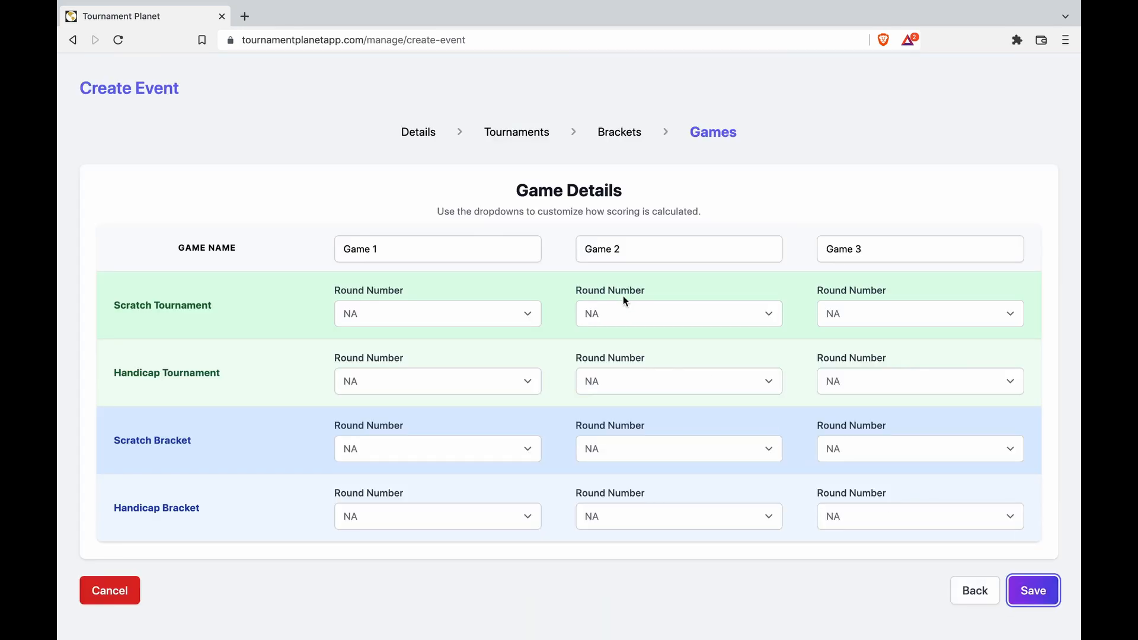
# Assign Scratch Tournament round numbers 1, 2 and 3 to Game 1, Game 2 and Game 3 respectively
pyautogui.click(463, 317)
pyautogui.click(438, 328)
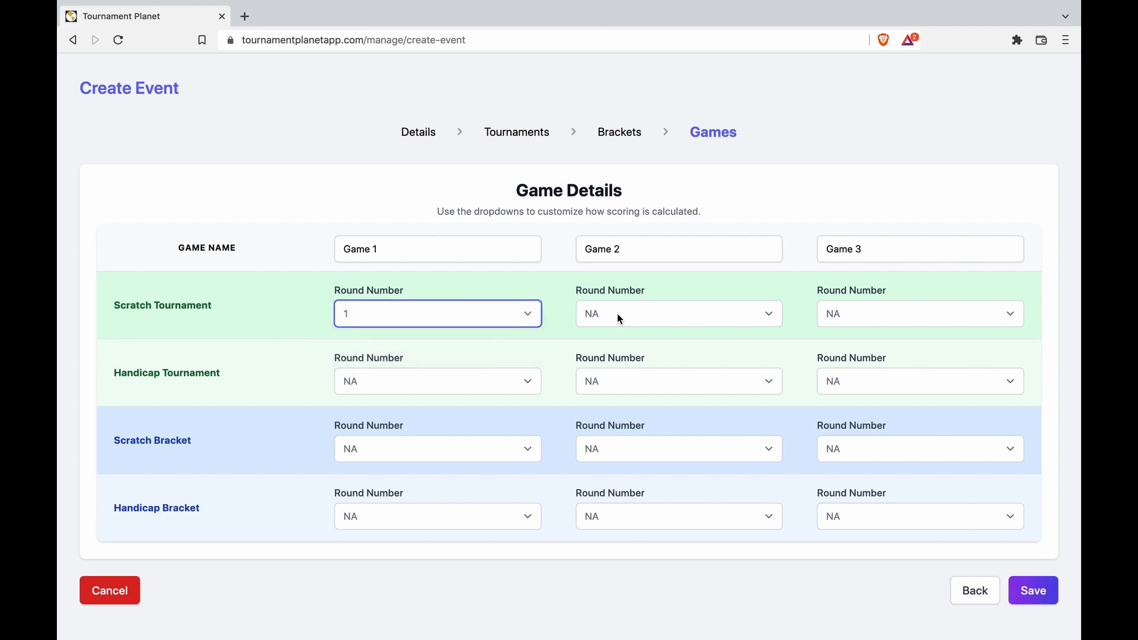
pyautogui.click(614, 314)
pyautogui.click(627, 340)
pyautogui.click(842, 319)
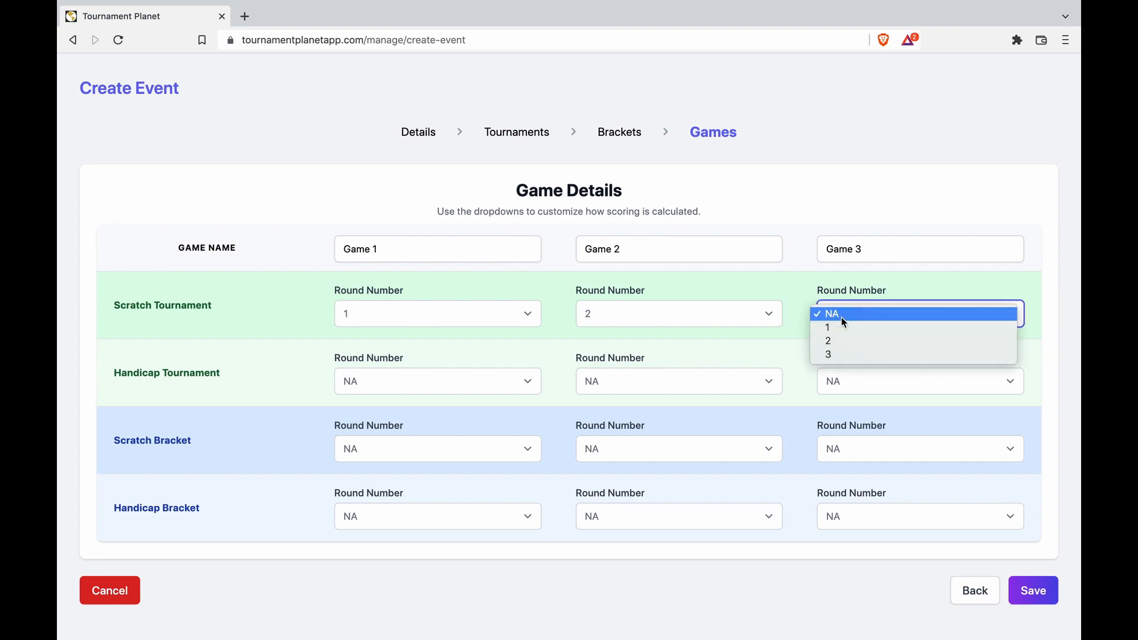
pyautogui.click(837, 354)
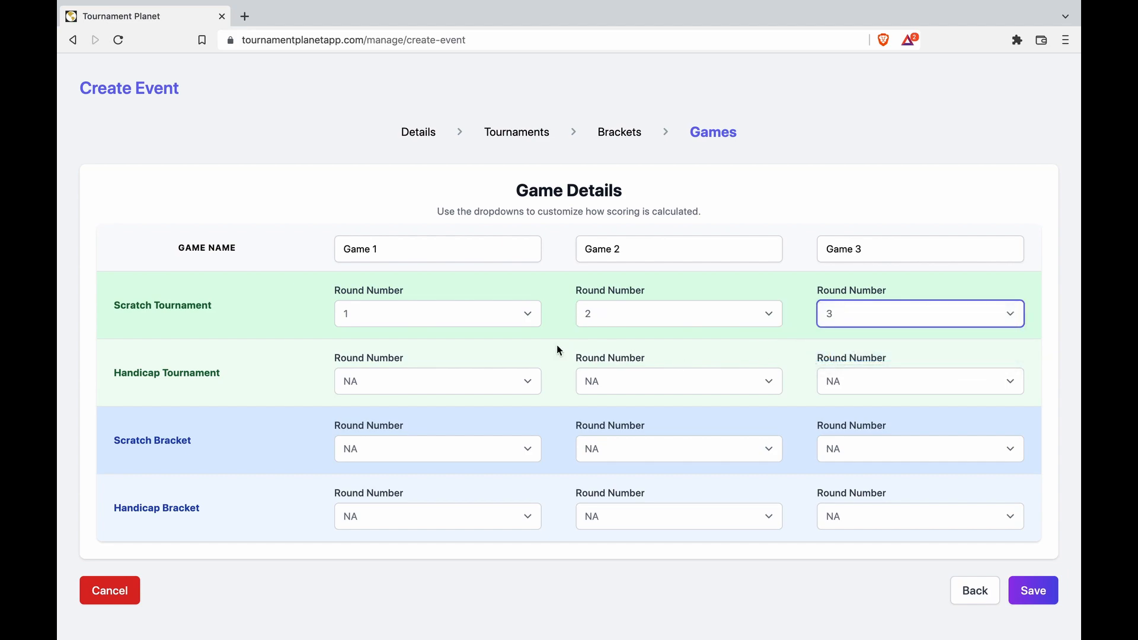
# Assign Handicap Tournament round numbers 1, 2 and 3 to Game 1, Game 2 and Game 3 respectively
pyautogui.click(490, 381)
pyautogui.click(489, 393)
pyautogui.click(617, 390)
pyautogui.click(620, 408)
pyautogui.click(841, 382)
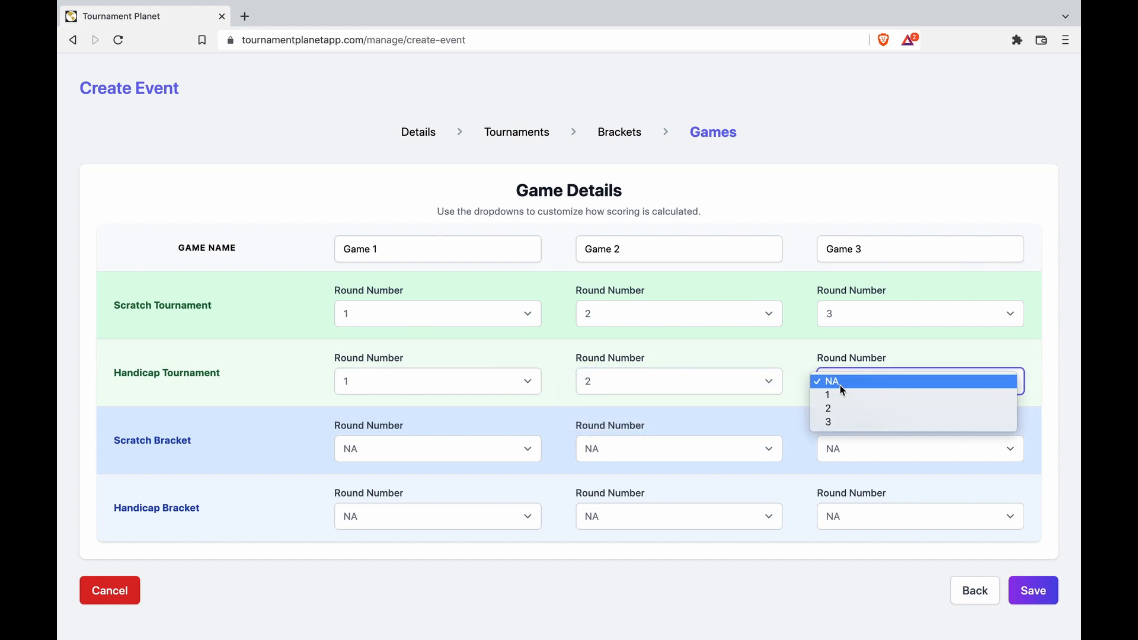
pyautogui.click(846, 422)
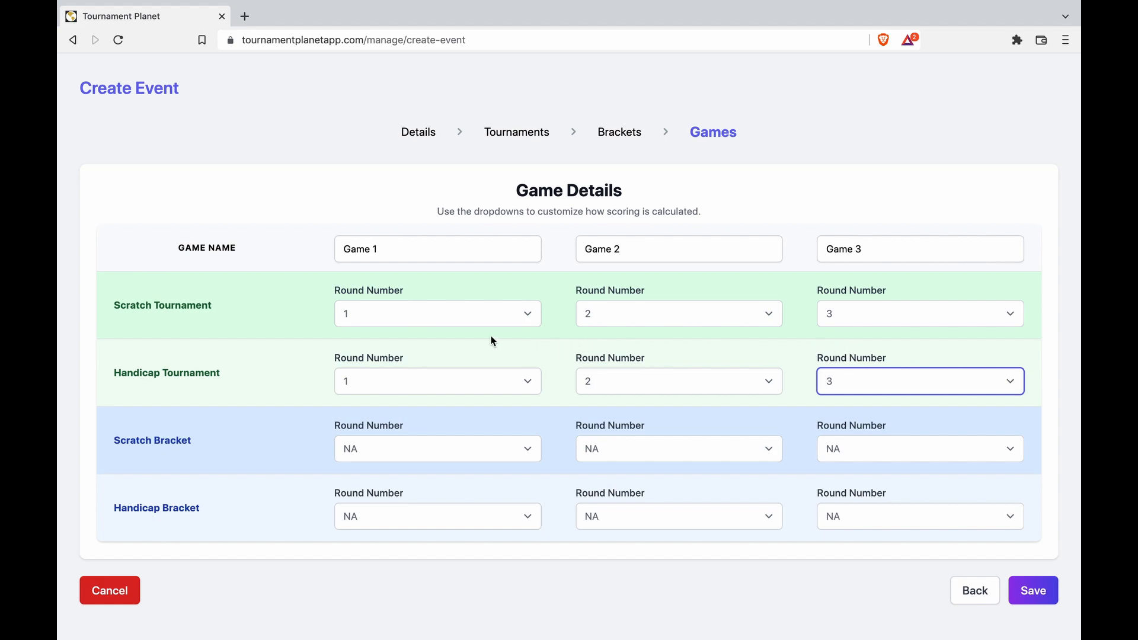
# Try reversing the Scratch Tournament order by setting Game 1 to round 3 and Game 3 to round 1
pyautogui.click(452, 314)
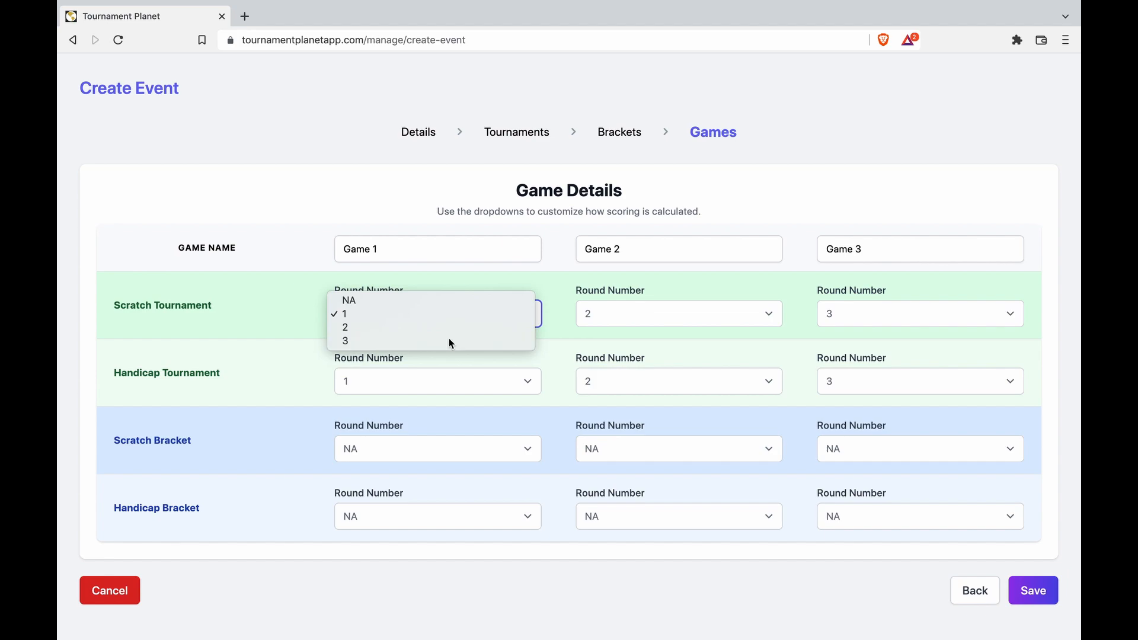
pyautogui.click(449, 341)
pyautogui.click(863, 316)
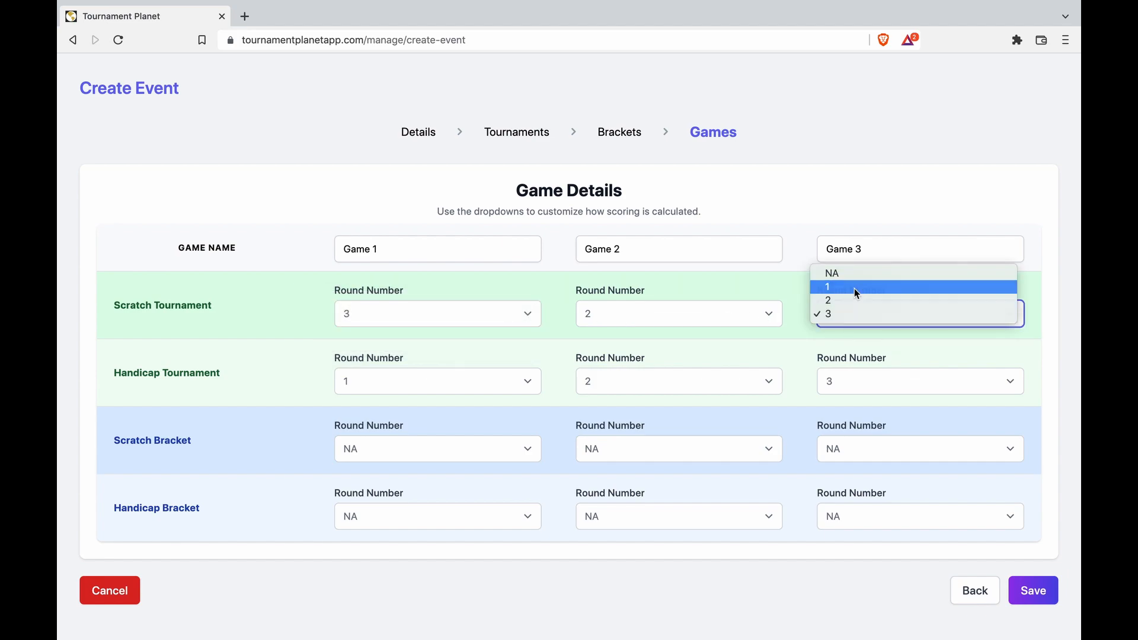
pyautogui.click(854, 288)
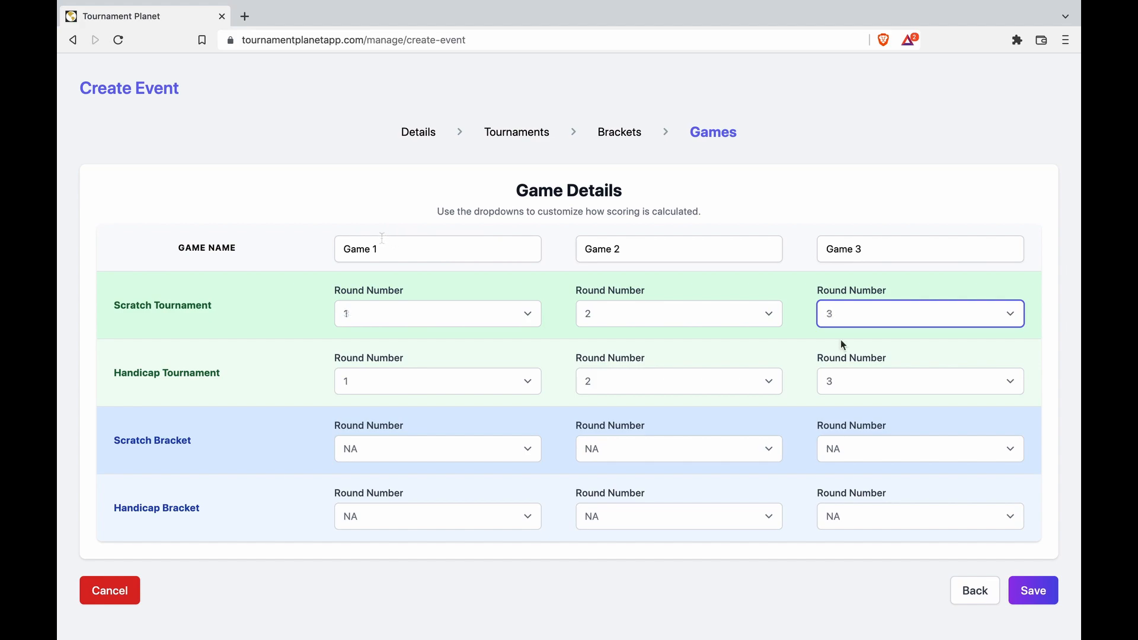
# Try swapping the first two Scratch Tournament rounds by setting Game 1 to round 2 and Game 2 to round 1
pyautogui.click(533, 313)
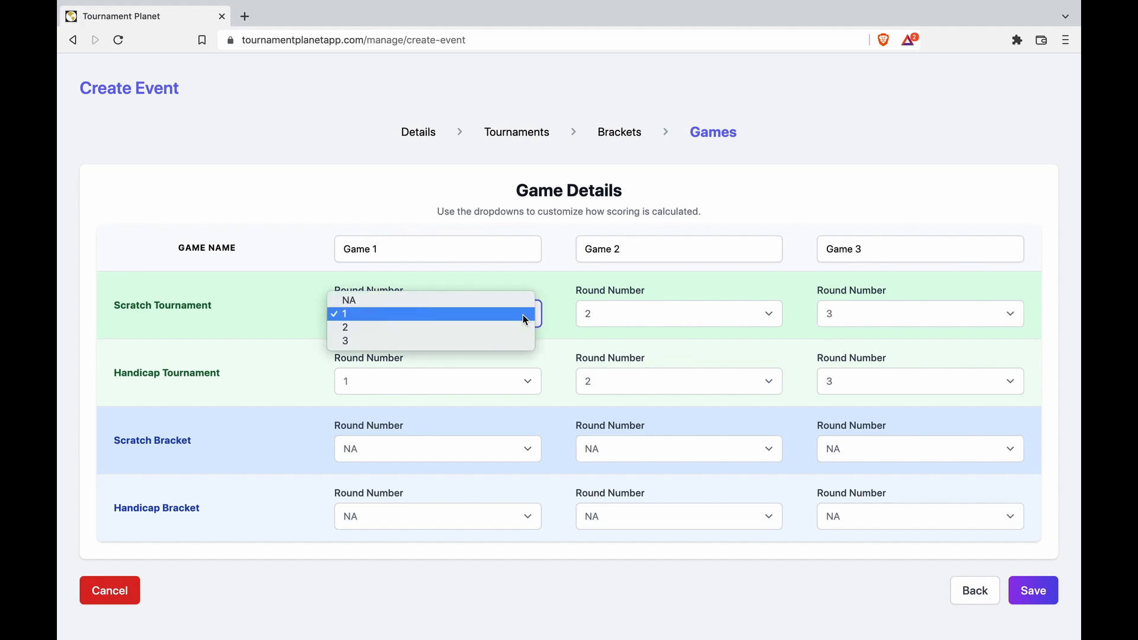
pyautogui.click(463, 330)
pyautogui.click(633, 317)
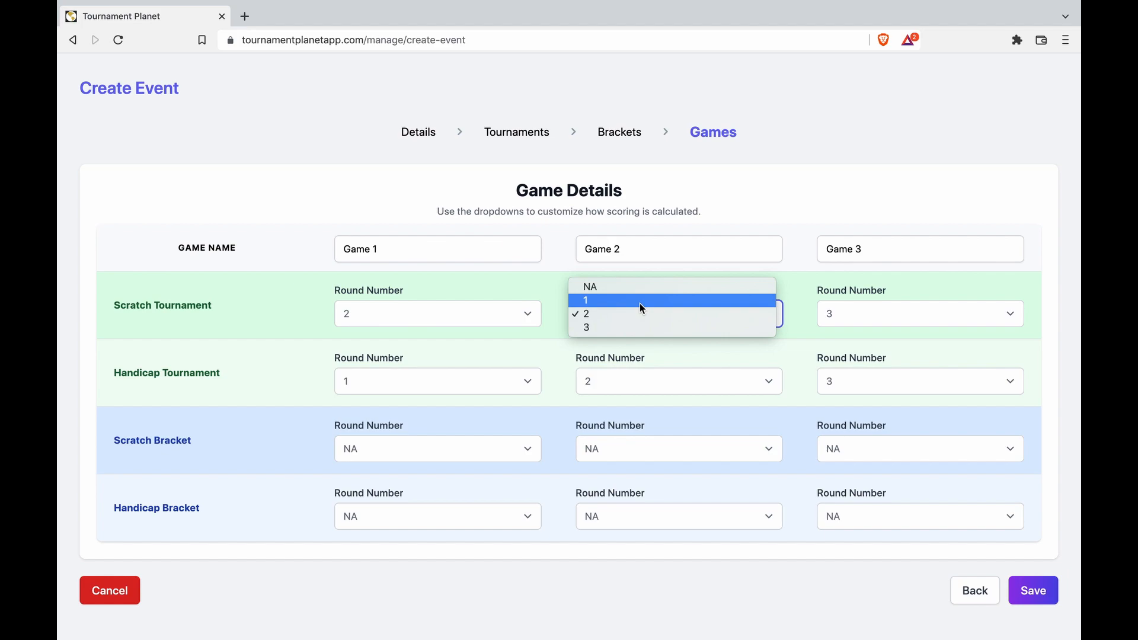
pyautogui.click(639, 304)
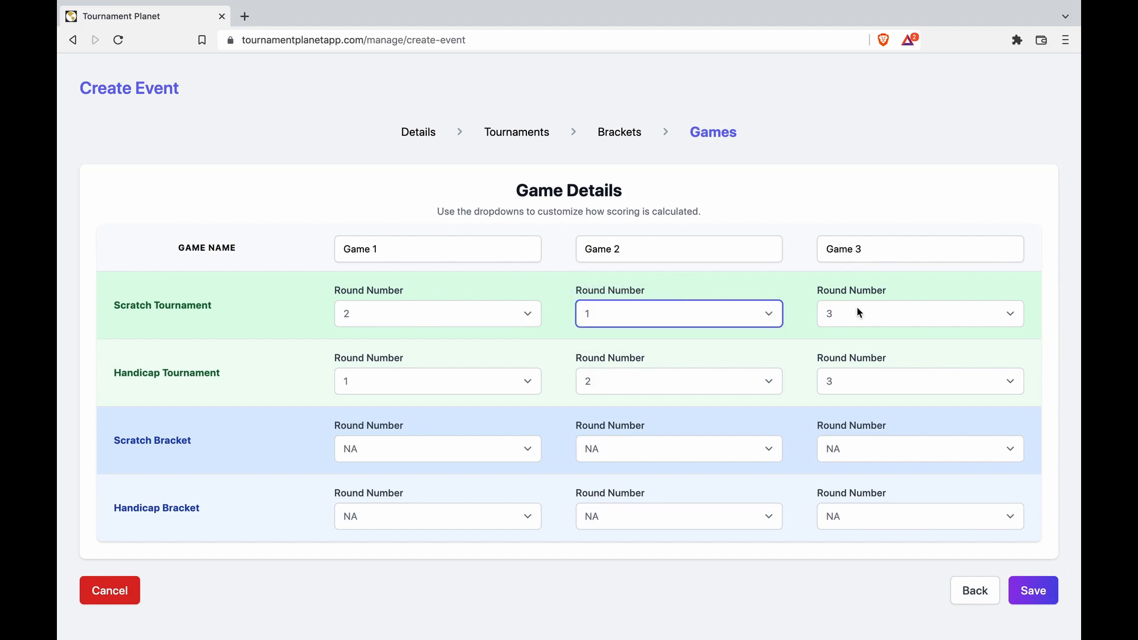
# Try setting the Scratch Tournament round number to 3 for Game 2 and 1 for Game 3
pyautogui.click(743, 313)
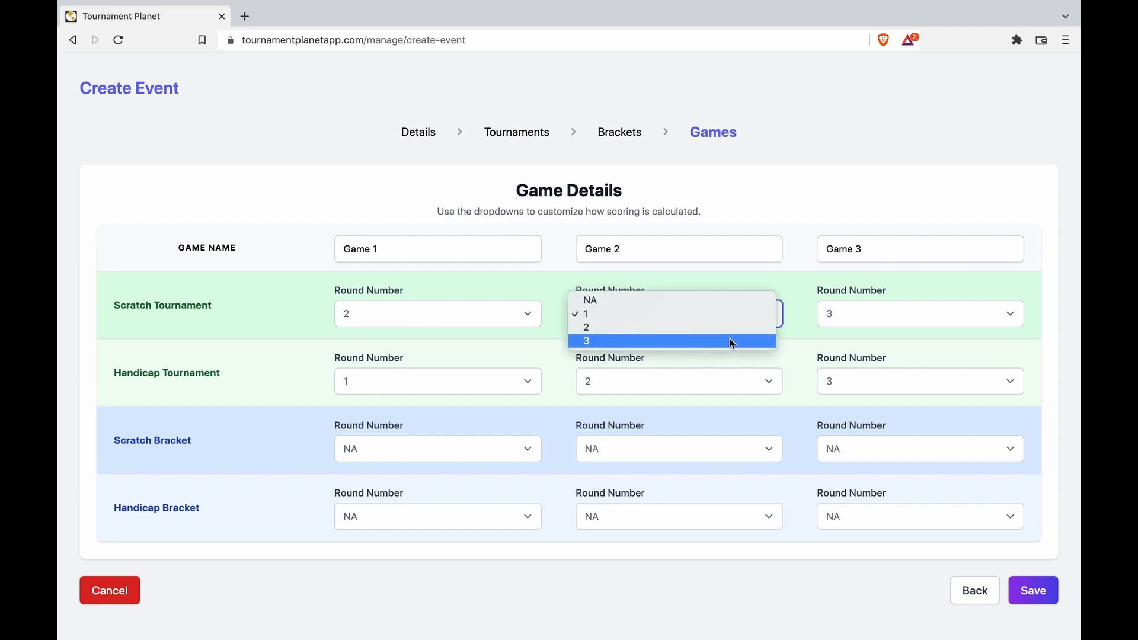
pyautogui.click(733, 337)
pyautogui.click(866, 309)
pyautogui.click(851, 287)
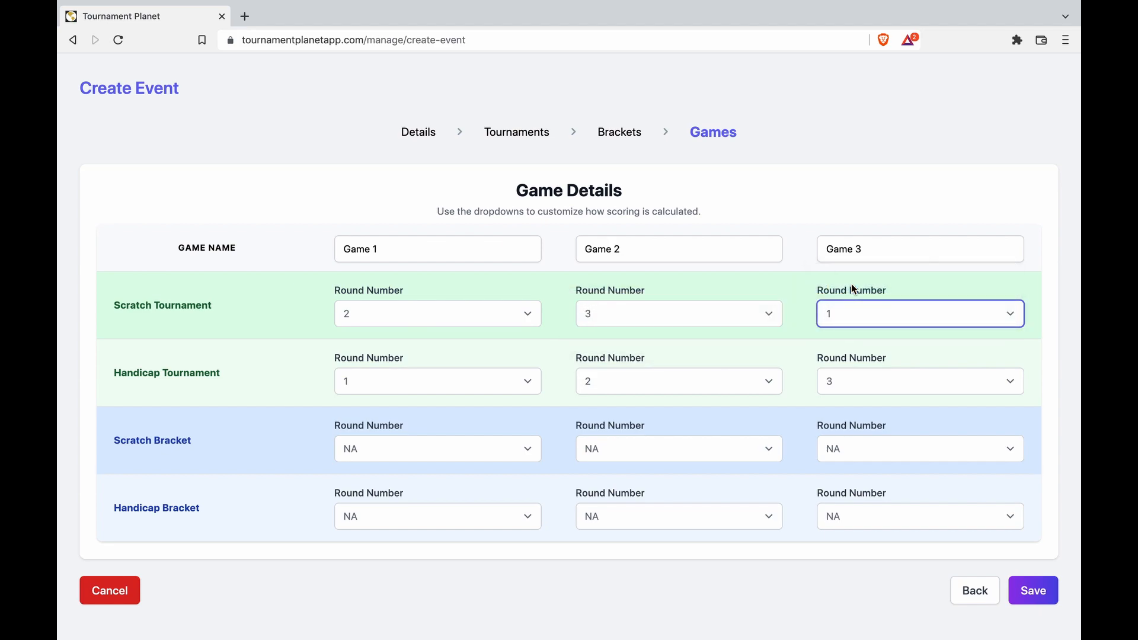
# Restore the Scratch Tournament order by setting Game 3 to round 3, Game 1 to round 1 and Game 2 to round 2
pyautogui.click(855, 315)
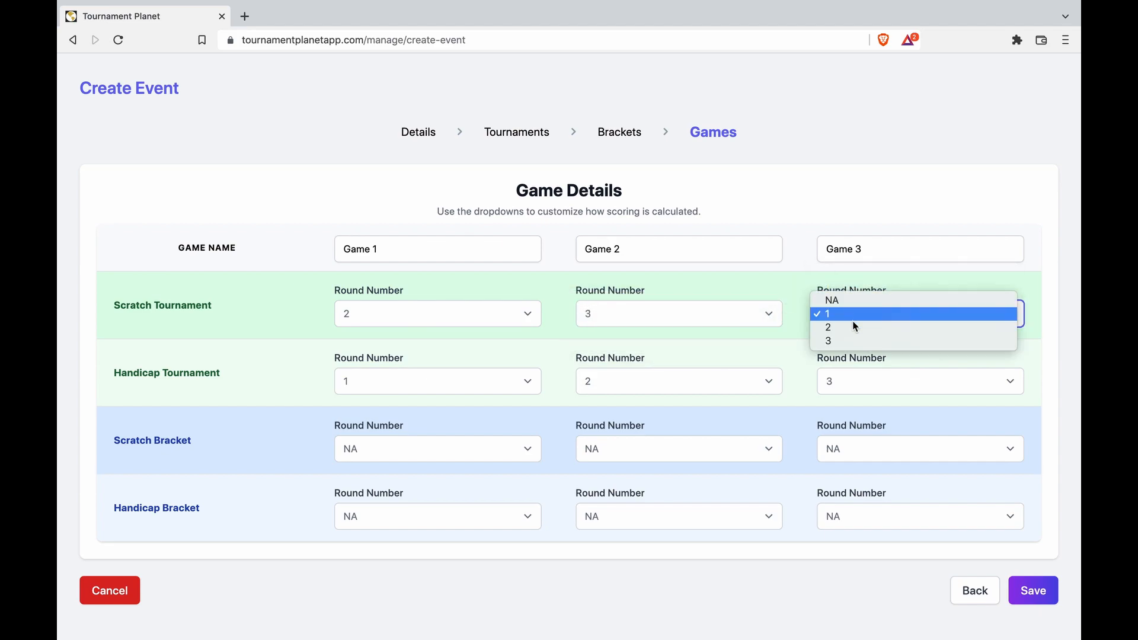
pyautogui.click(847, 340)
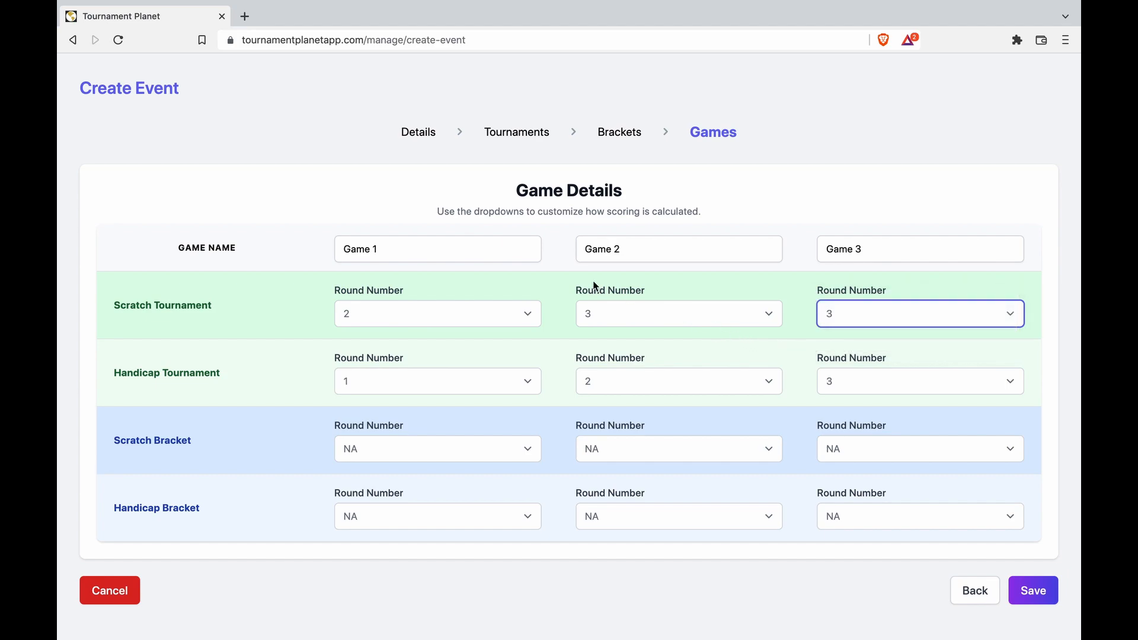
pyautogui.click(427, 314)
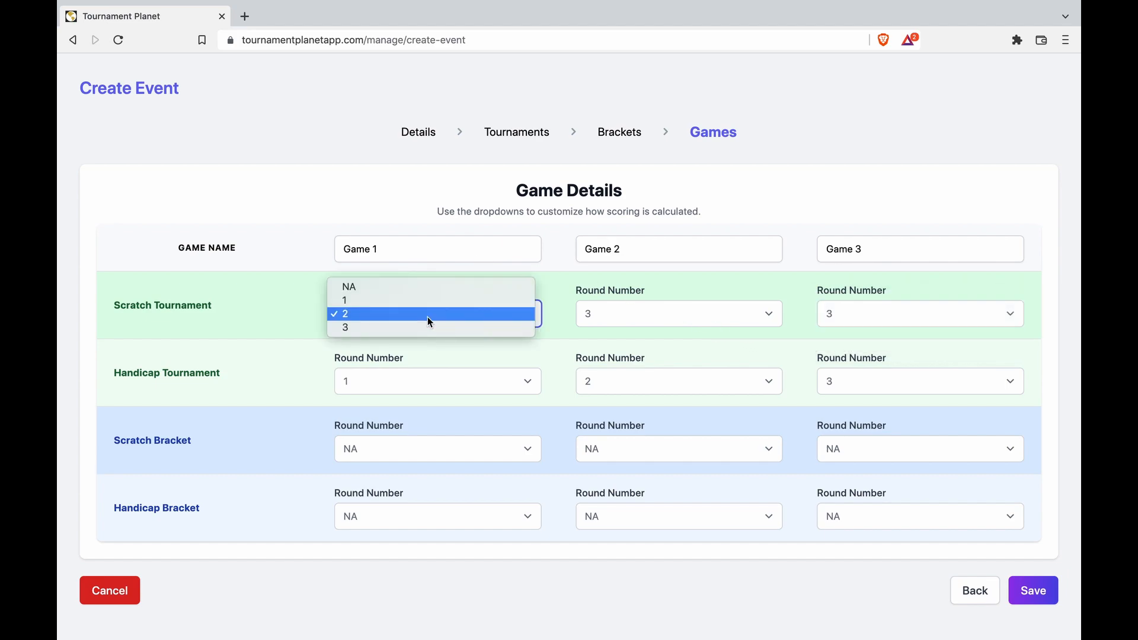
pyautogui.click(417, 300)
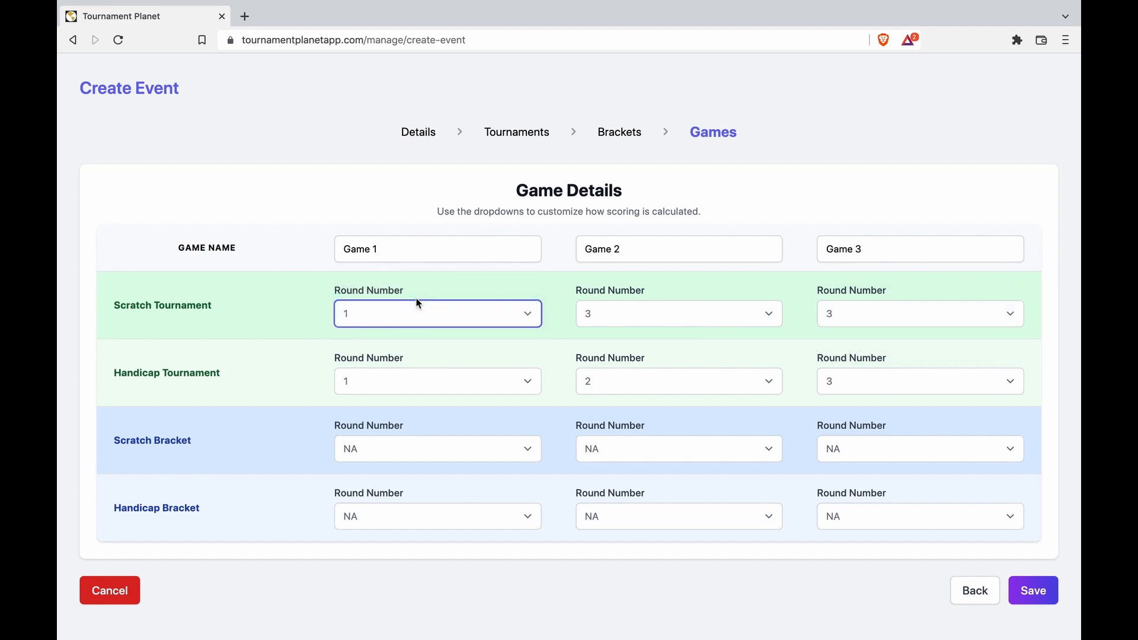
pyautogui.click(746, 316)
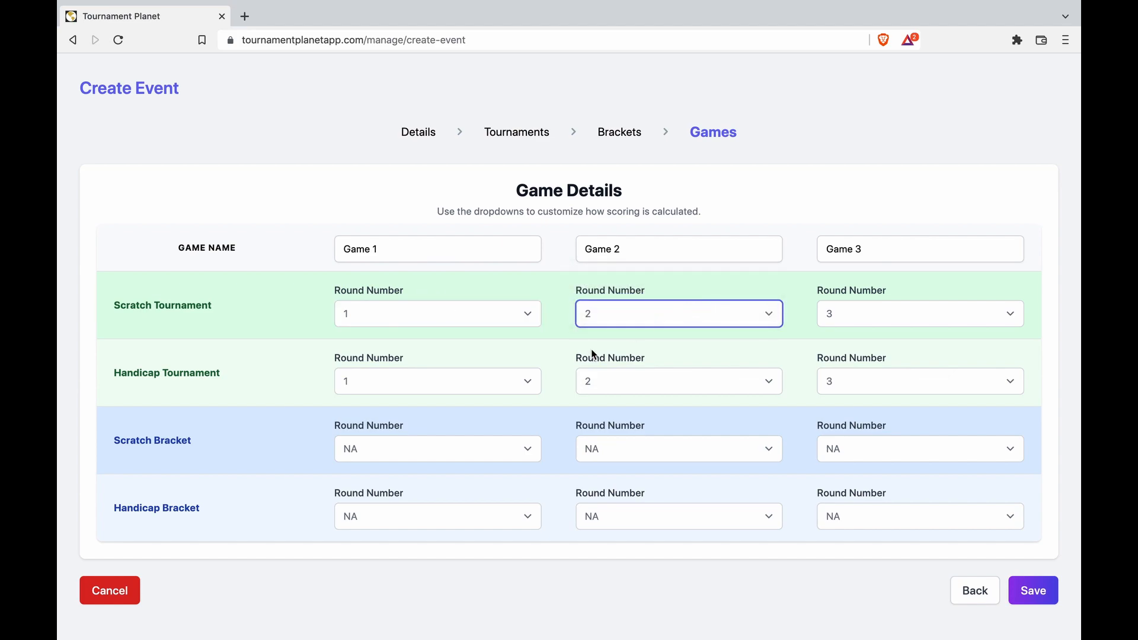
# Assign Scratch Bracket round numbers 1, 2 and 3 to Game 1, Game 2 and Game 3 respectively
pyautogui.click(459, 451)
pyautogui.click(447, 461)
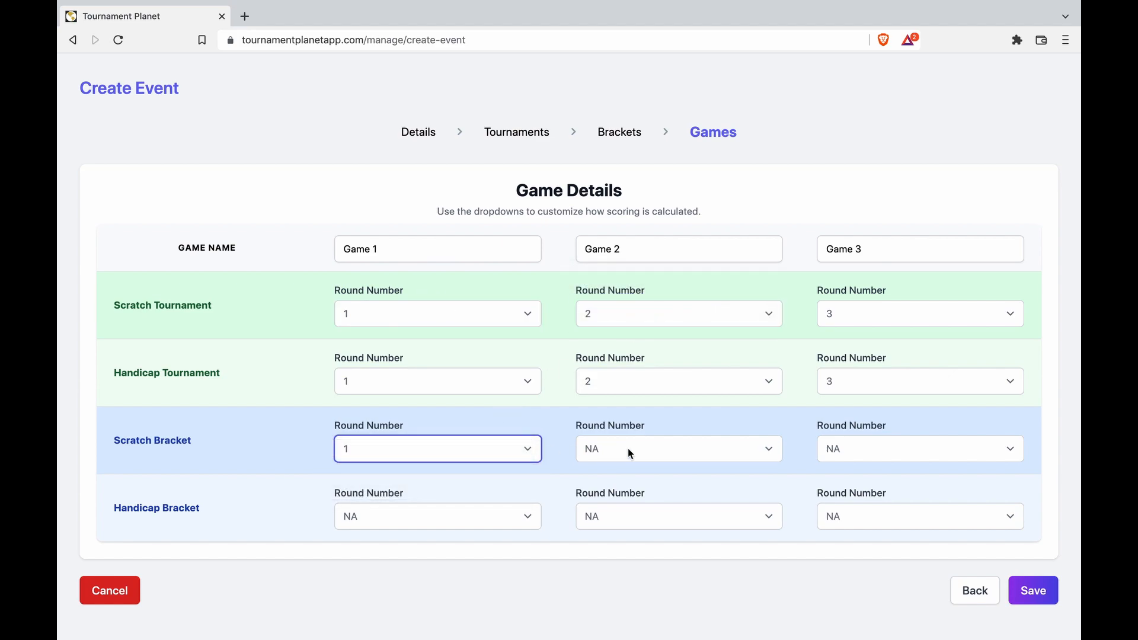
pyautogui.click(639, 449)
pyautogui.click(641, 475)
pyautogui.click(848, 449)
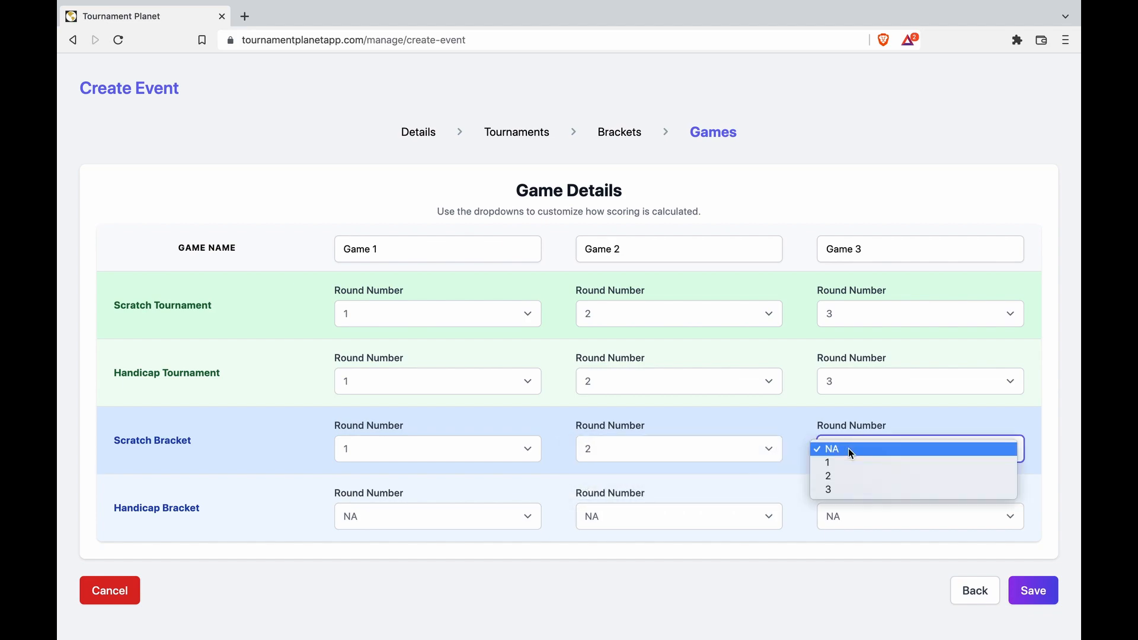
pyautogui.click(841, 489)
# Assign Handicap Bracket round numbers 1, 2 and 3 to Game 1, Game 2 and Game 3 respectively, and save the event
pyautogui.click(507, 517)
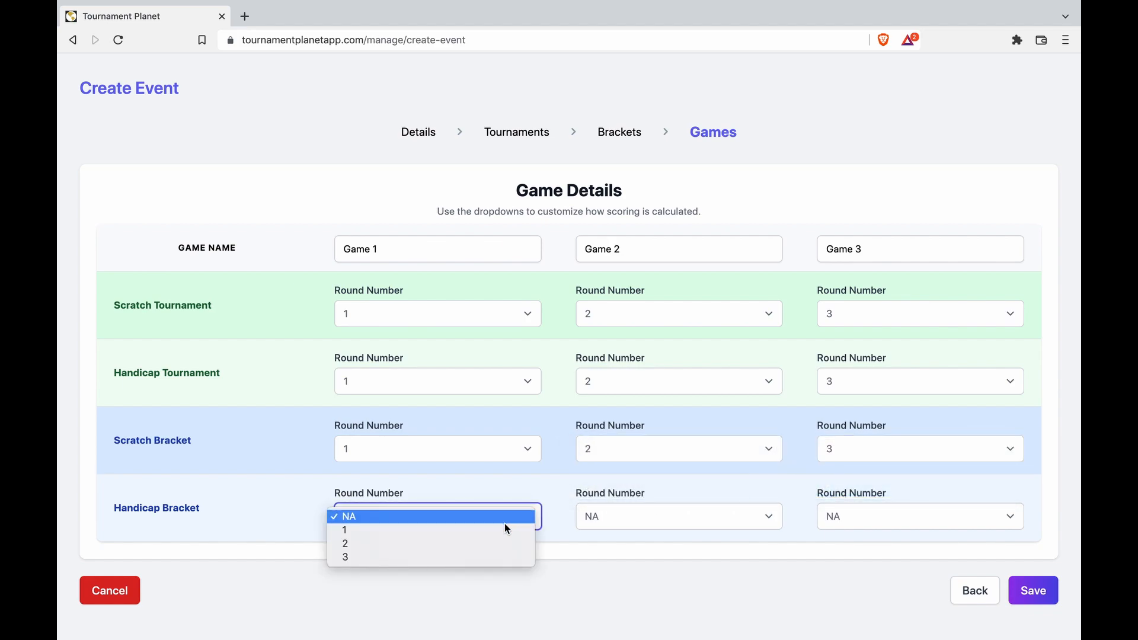
pyautogui.click(656, 525)
pyautogui.click(643, 544)
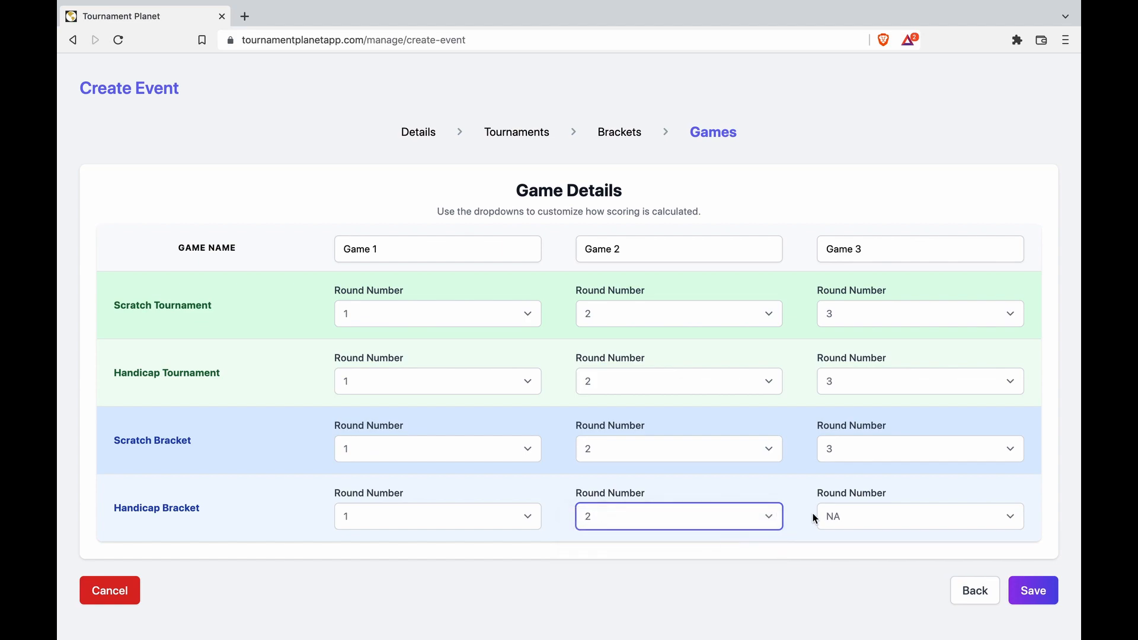
pyautogui.click(845, 516)
pyautogui.click(841, 558)
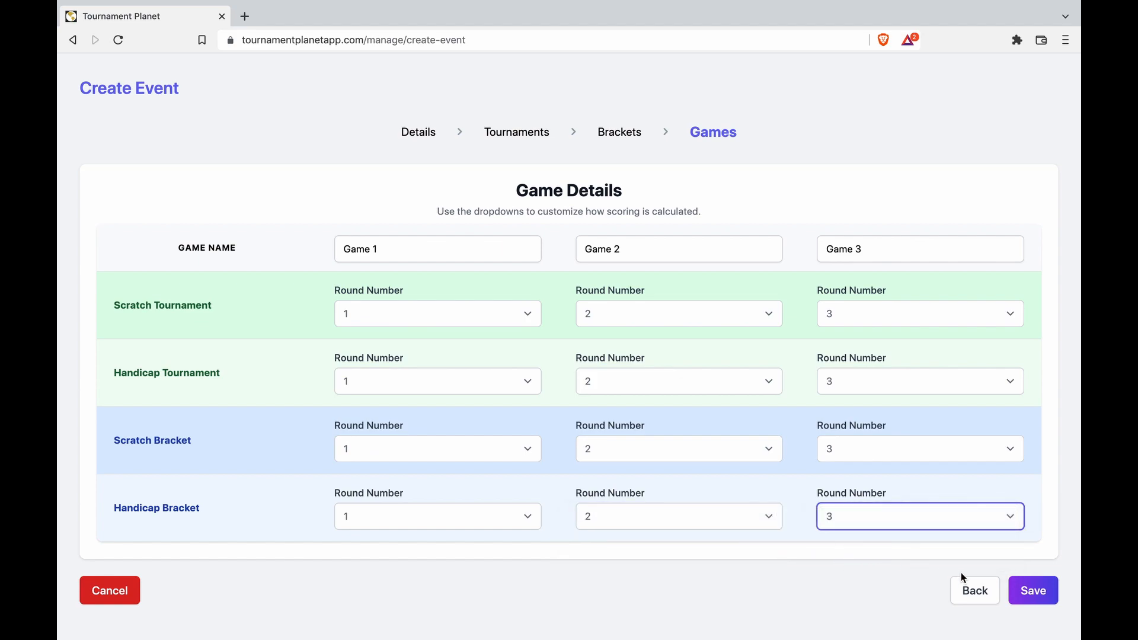
pyautogui.click(1032, 591)
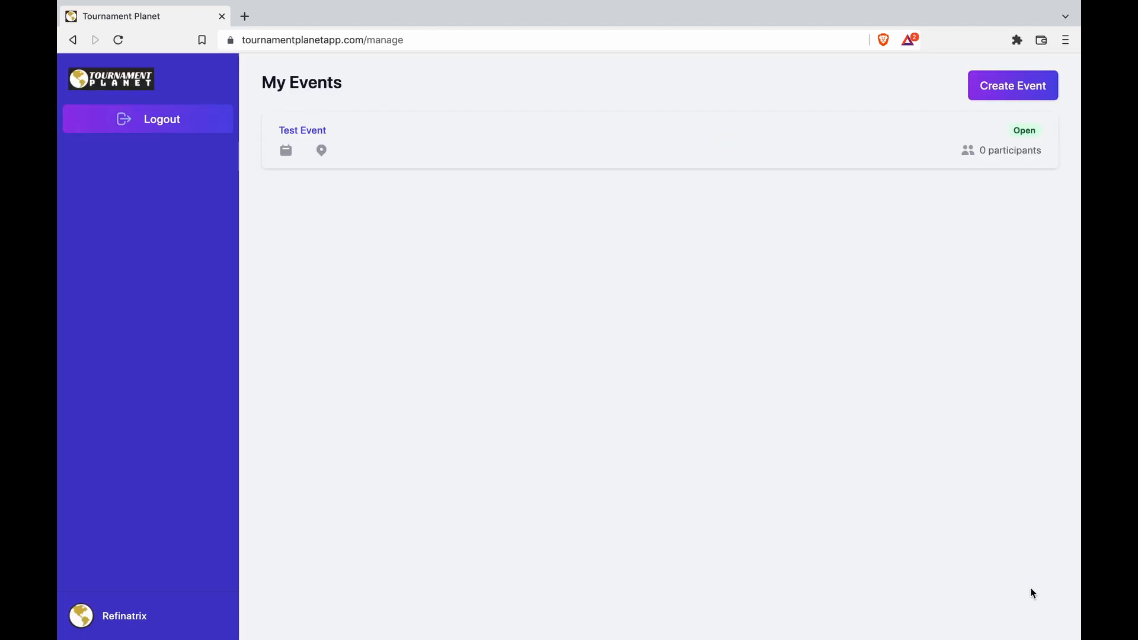